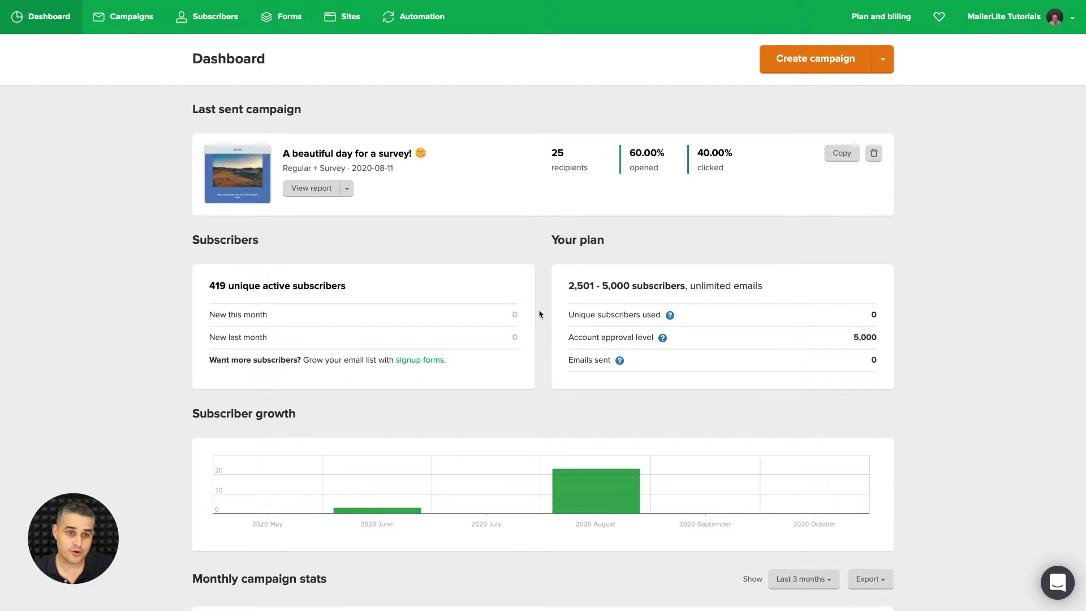
# Step: From Sites, open the Newsletter subscription landing page in the page editor
pyautogui.click(346, 18)
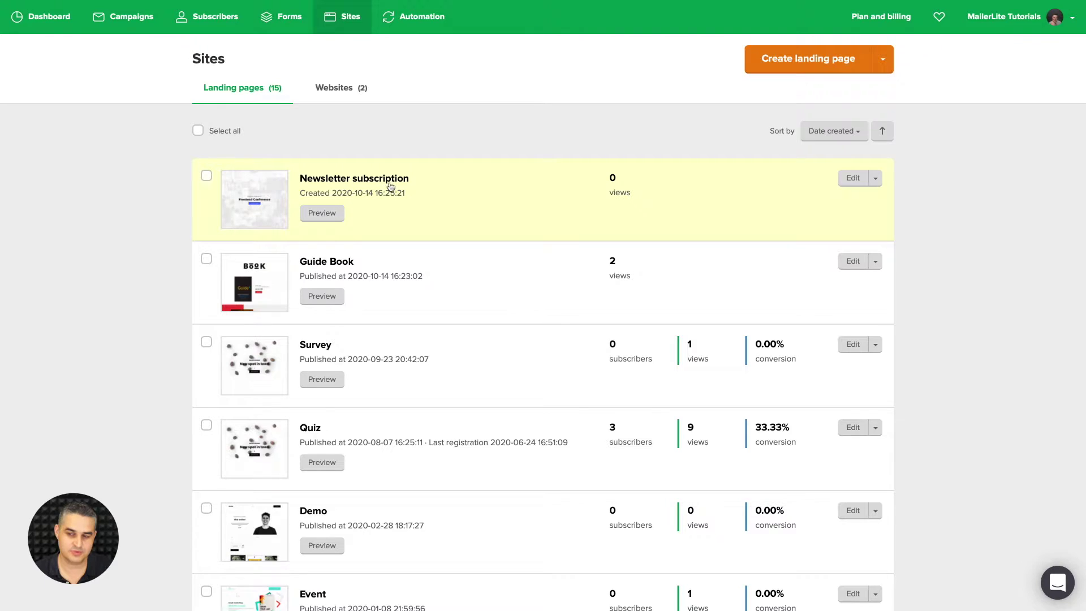
pyautogui.click(851, 178)
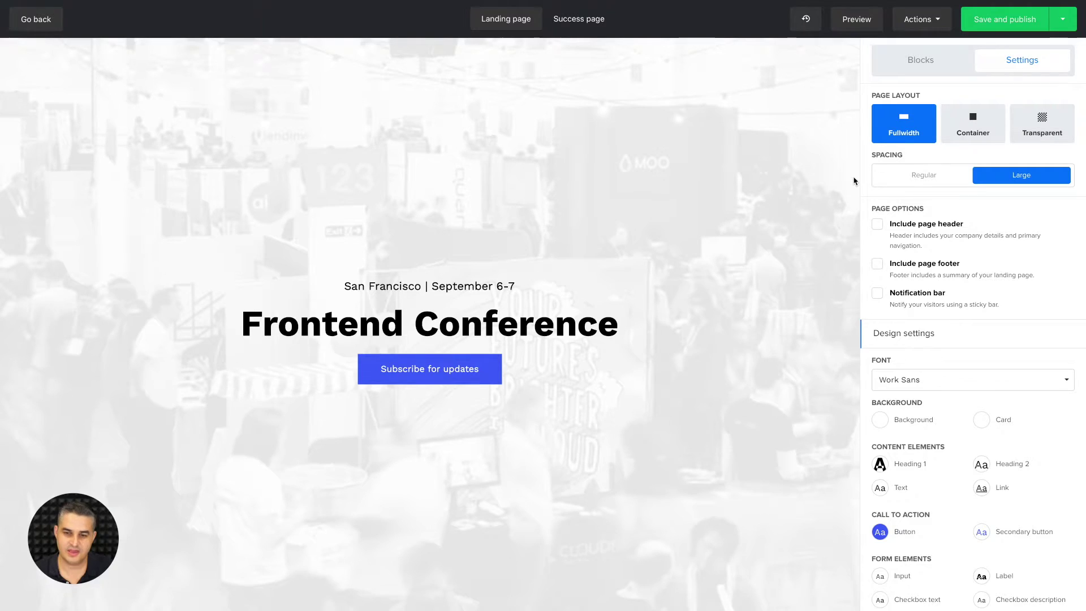
# Step: Drag a Recurring purchase block from the Blocks library to the page top and select it
pyautogui.scroll(-6, 738, 283)
pyautogui.scroll(-8, 737, 283)
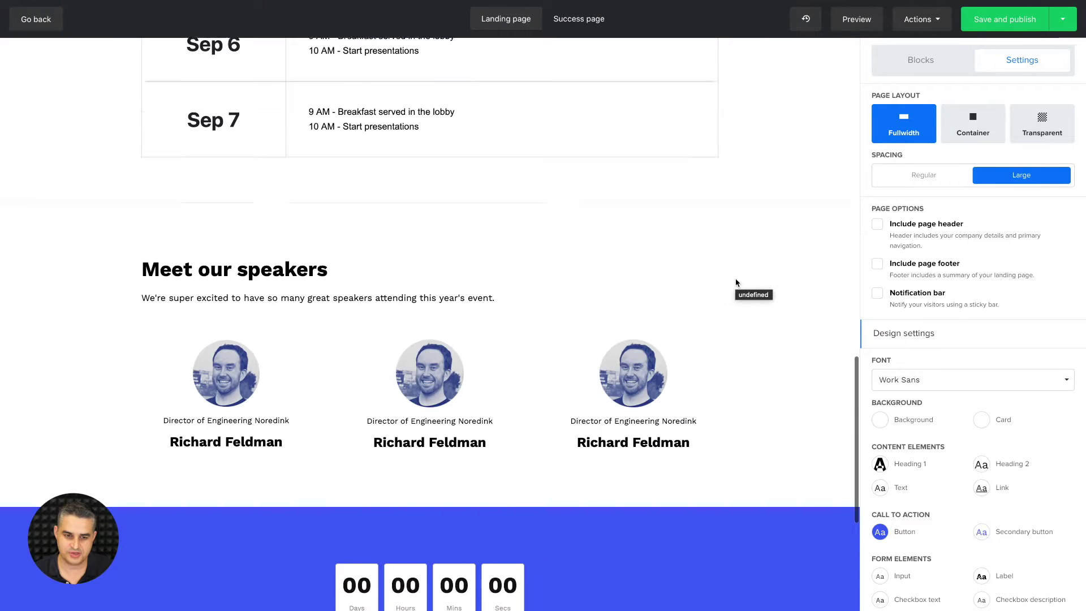
pyautogui.scroll(15, 739, 281)
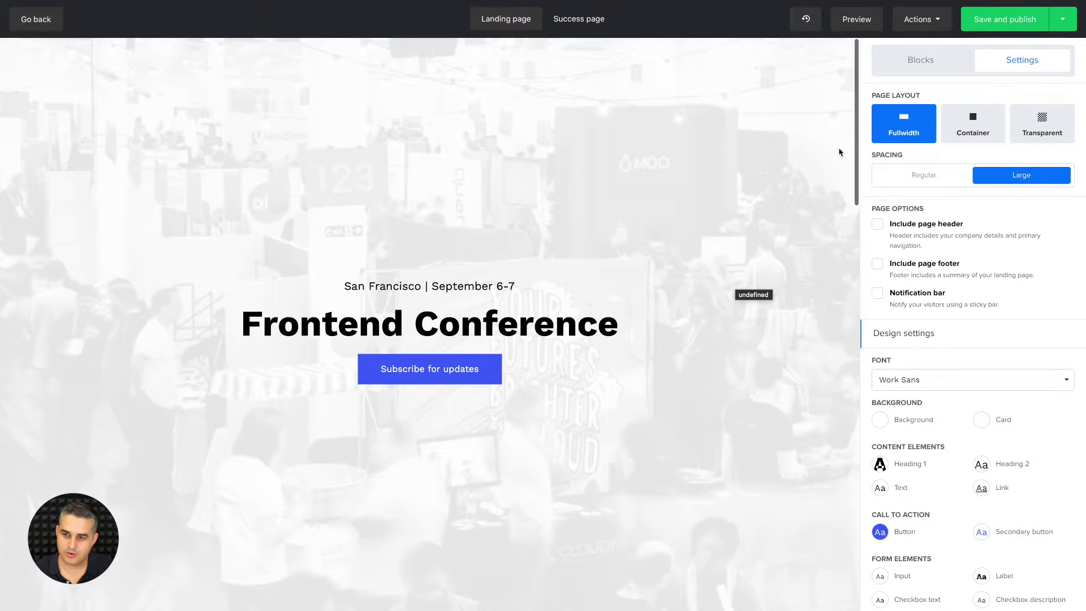
pyautogui.click(909, 65)
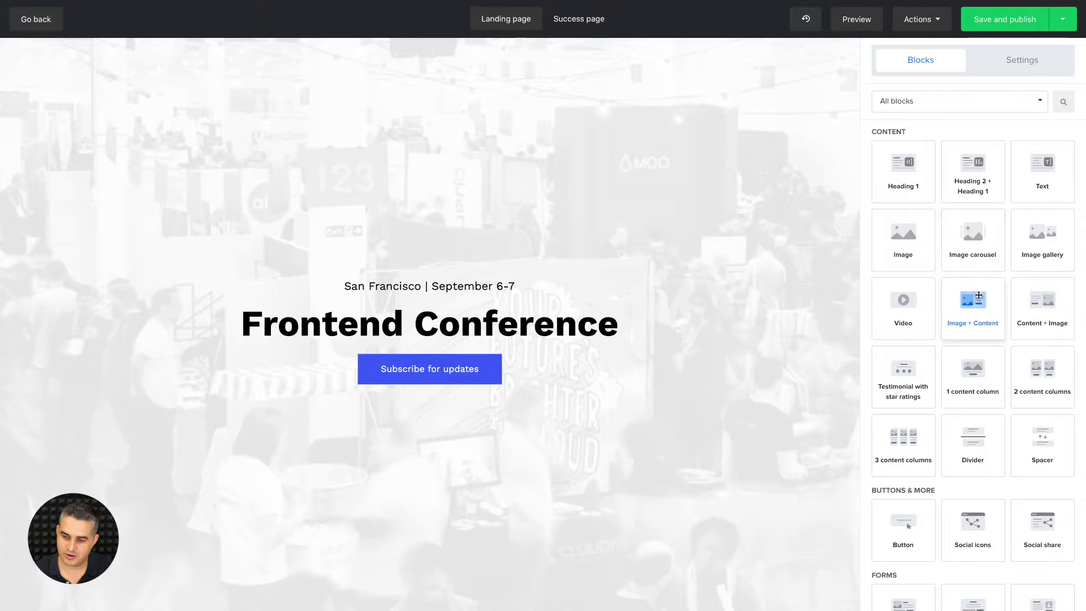
pyautogui.scroll(-8, 979, 295)
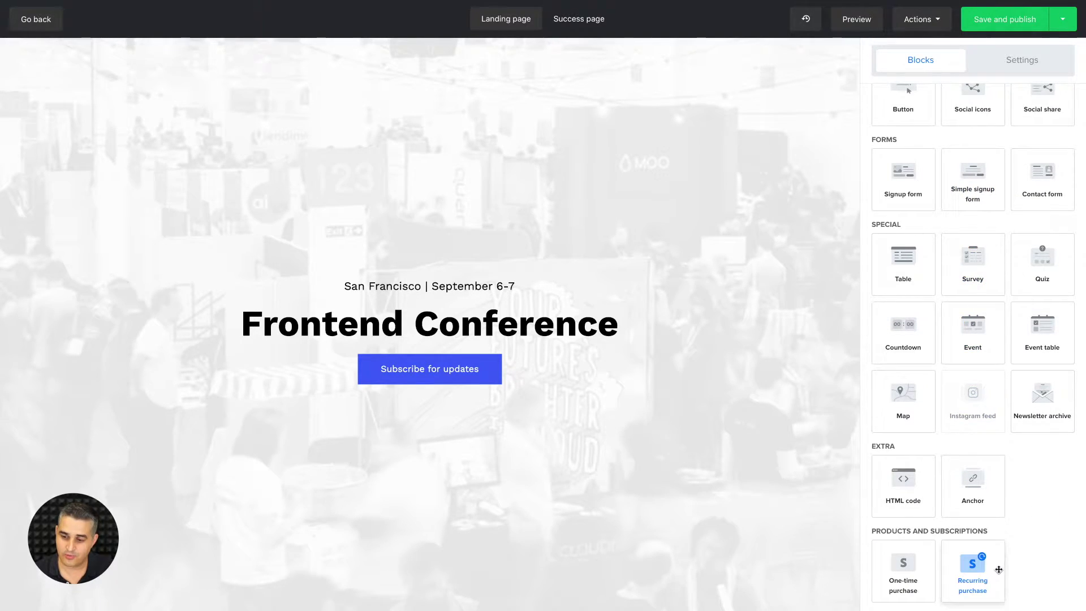
pyautogui.moveTo(981, 569); pyautogui.dragTo(509, 83)
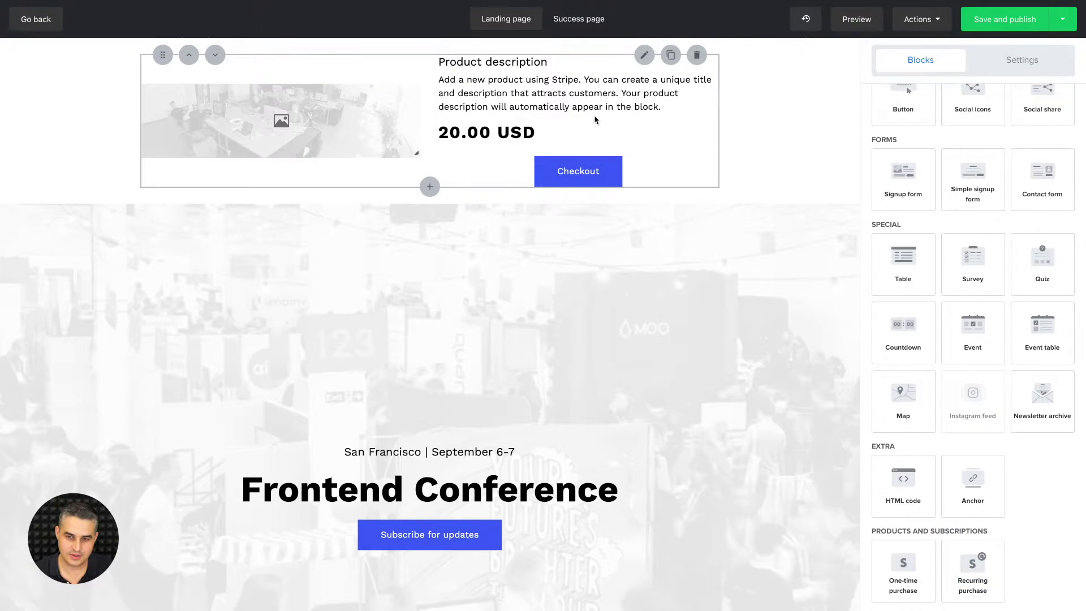
pyautogui.click(536, 103)
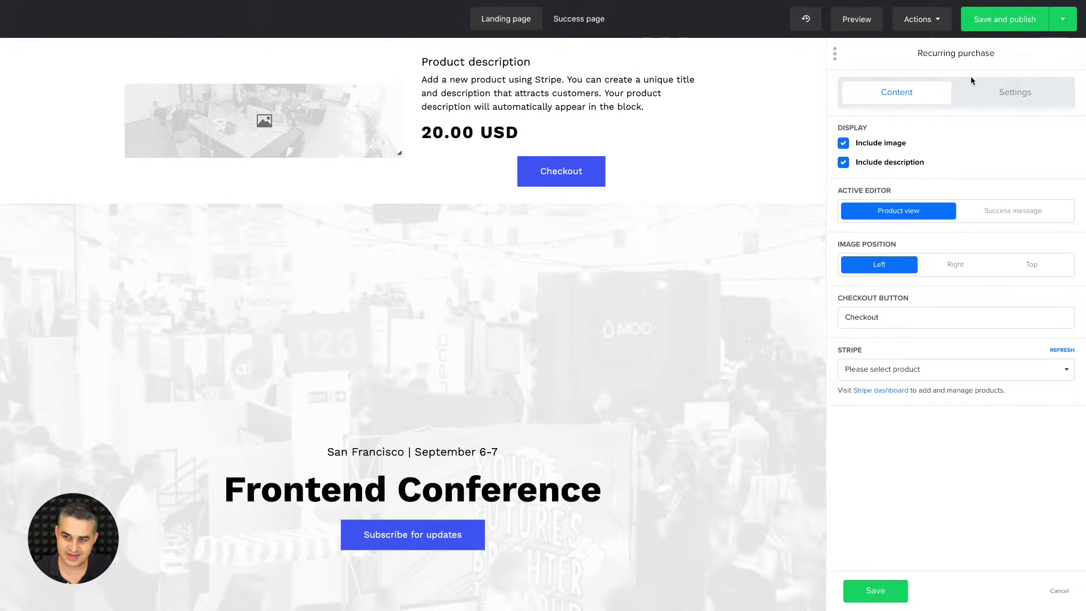
# Step: Turn on 'Adjust block height to screen size' in the block's Settings, then return to Content
pyautogui.click(1002, 88)
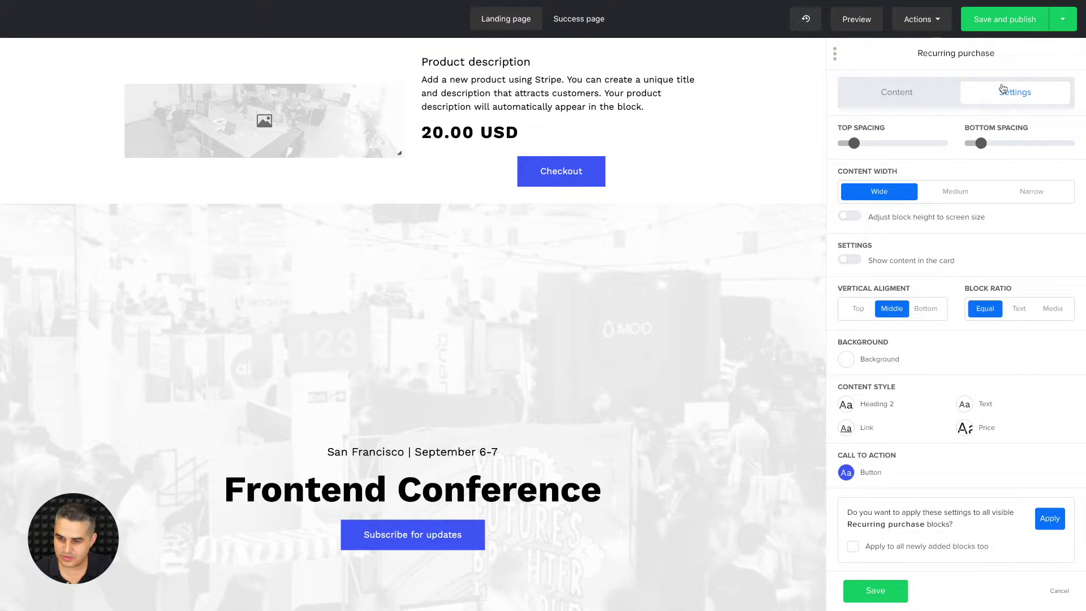
pyautogui.click(850, 217)
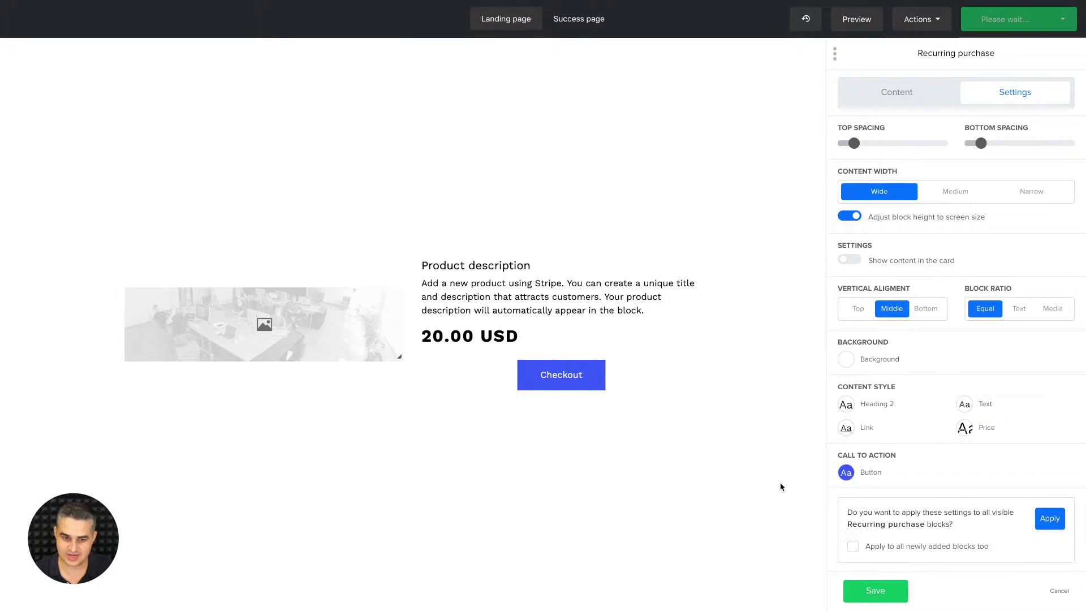
pyautogui.moveTo(688, 264)
pyautogui.scroll(-5, 687, 265)
pyautogui.scroll(5, 686, 262)
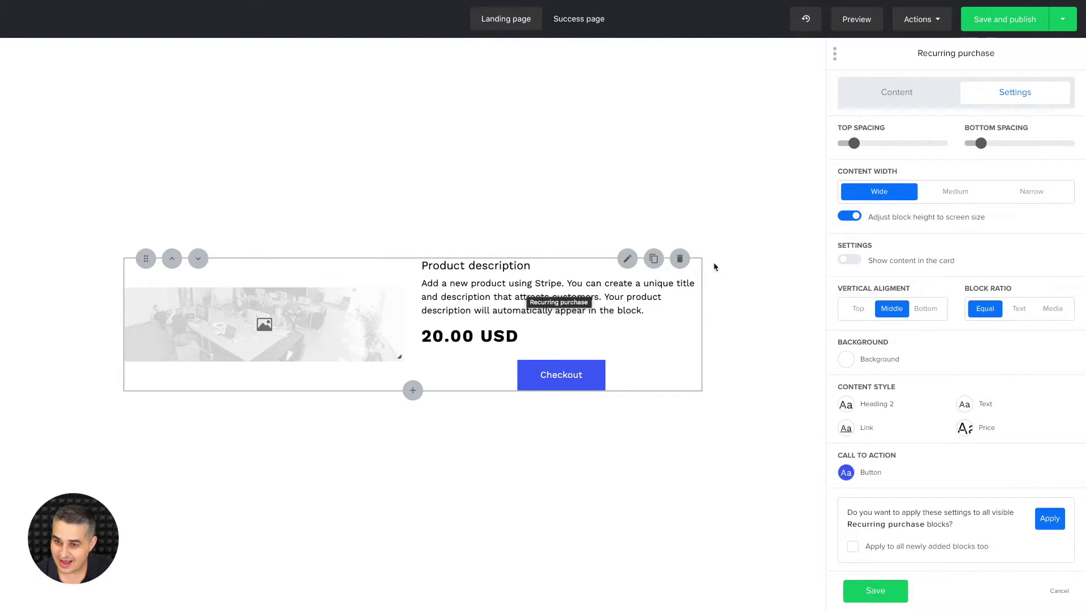
pyautogui.click(896, 94)
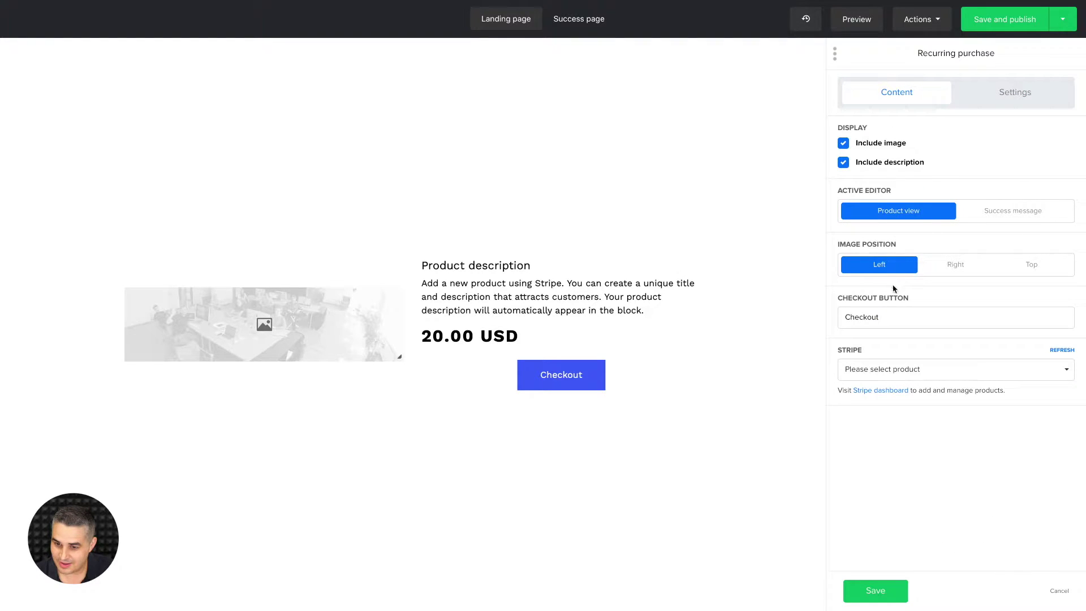
# Step: Link the block to 'Newsletter subscription (5.00 USD / month)' and open the Stripe dashboard
pyautogui.click(1043, 372)
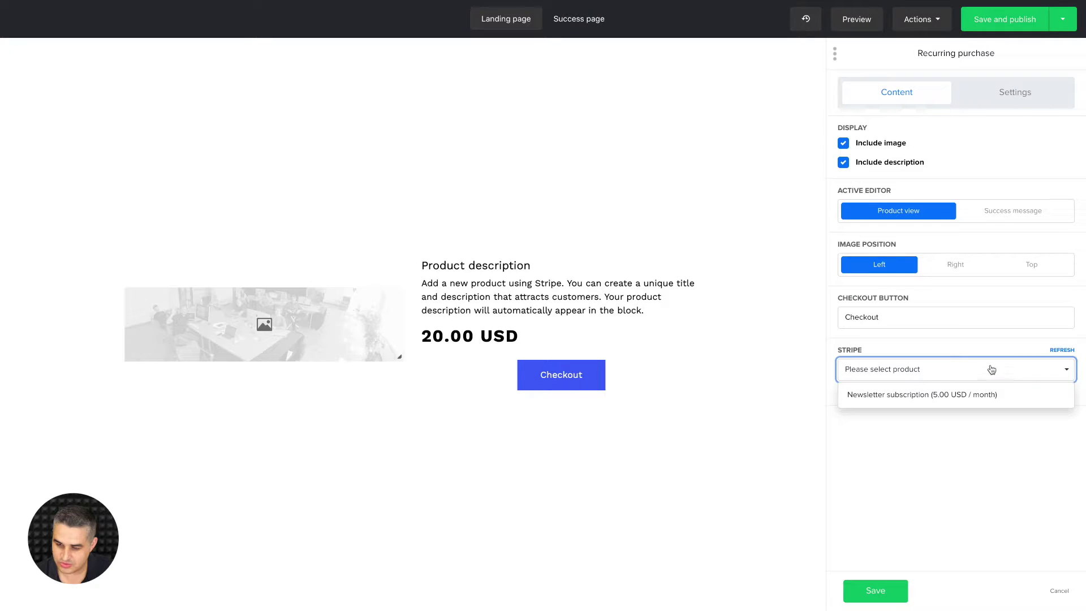
pyautogui.click(916, 394)
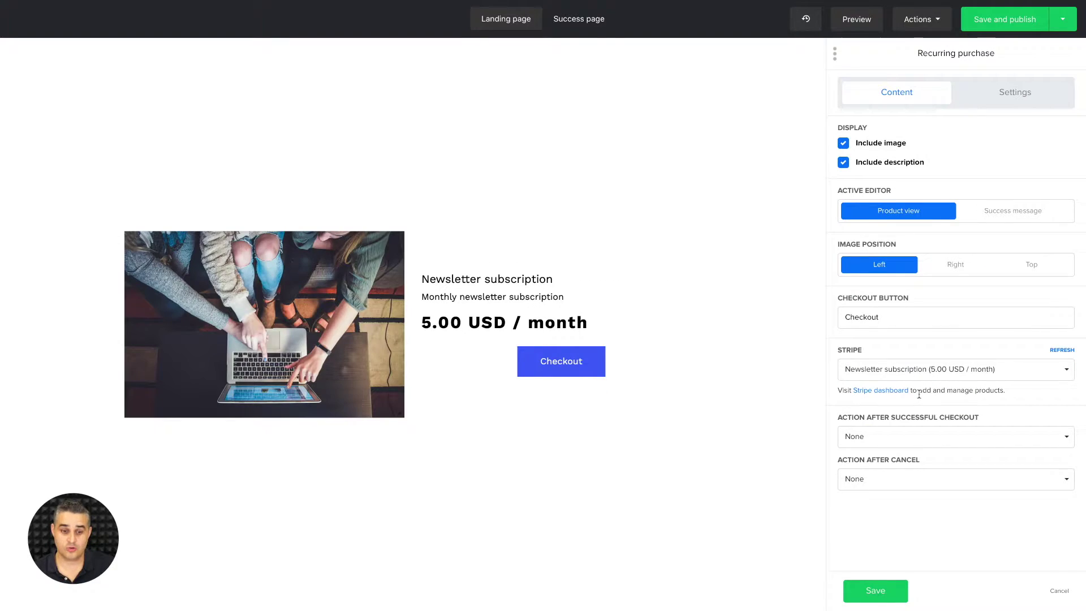
pyautogui.click(880, 391)
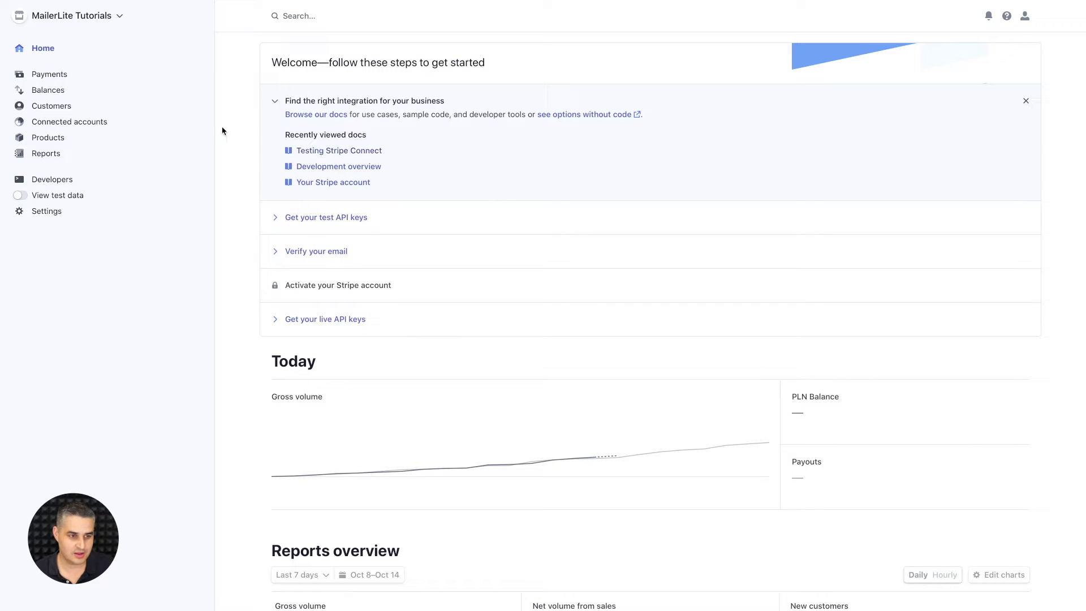
# Step: Review the Newsletter subscription product's $5.00 monthly recurring price in Stripe, then close the editor
pyautogui.click(48, 137)
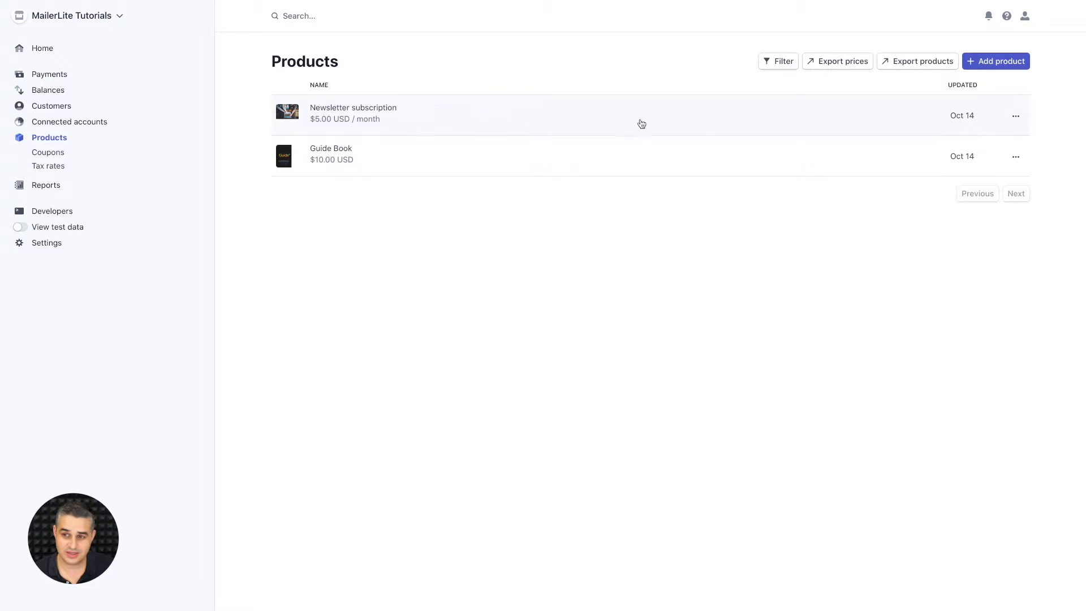
pyautogui.click(1016, 116)
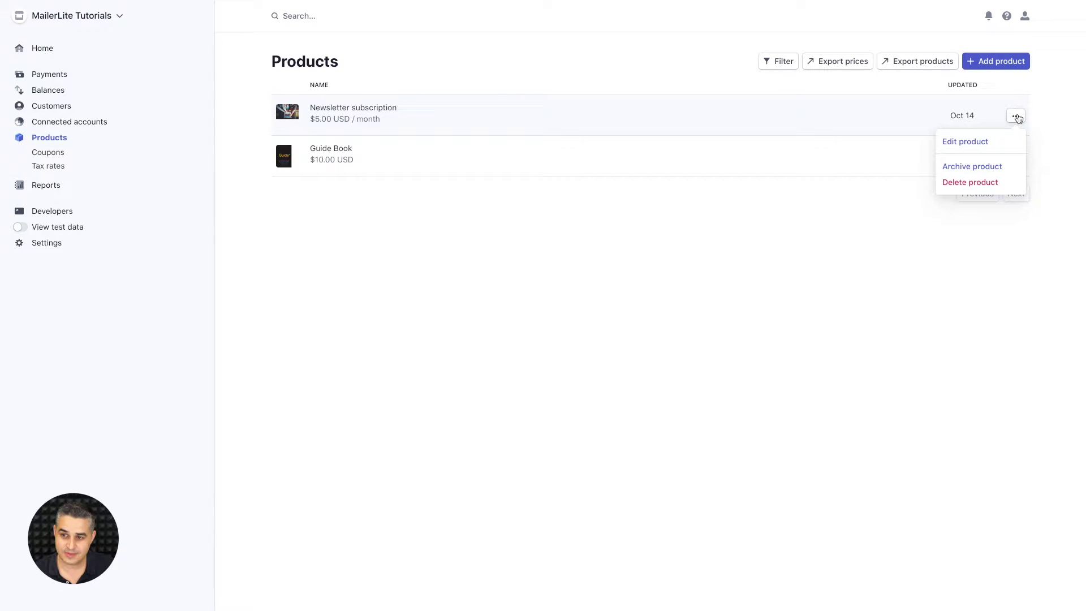
pyautogui.click(965, 142)
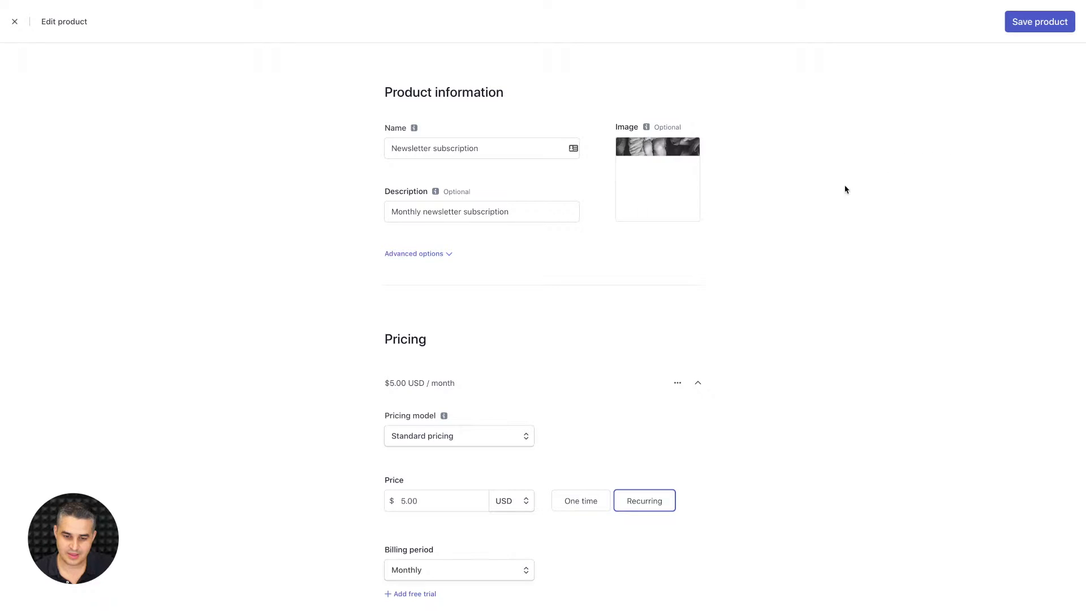
pyautogui.scroll(-3, 804, 230)
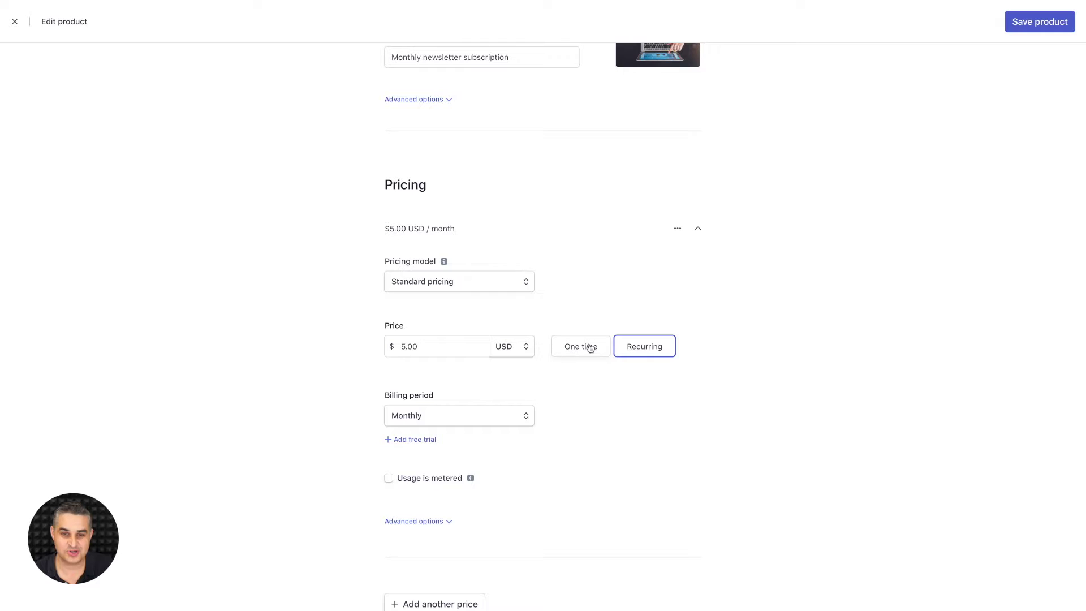
pyautogui.scroll(3, 590, 347)
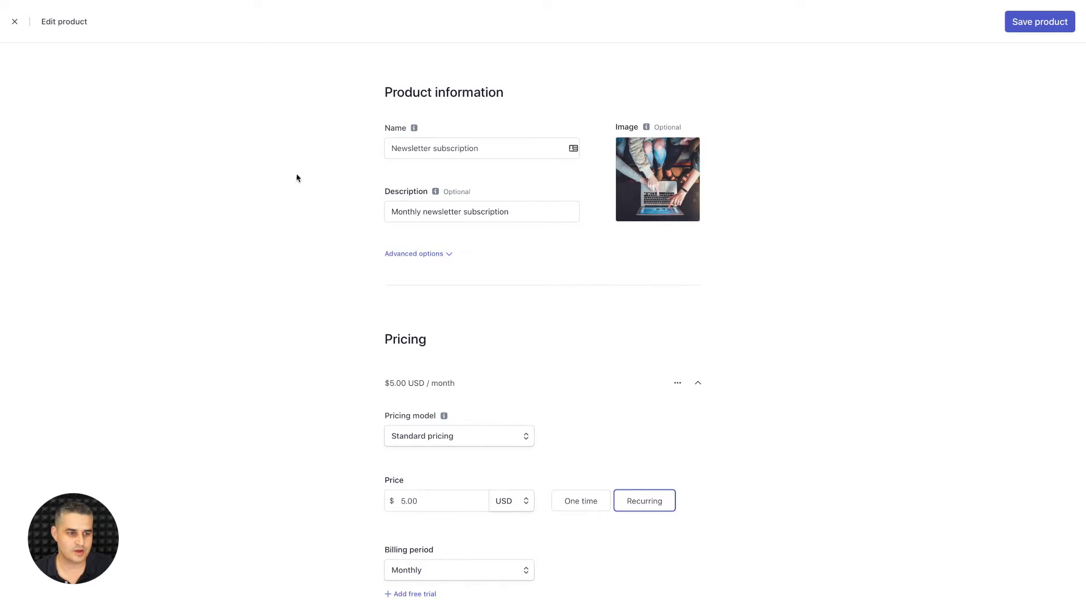
pyautogui.click(15, 21)
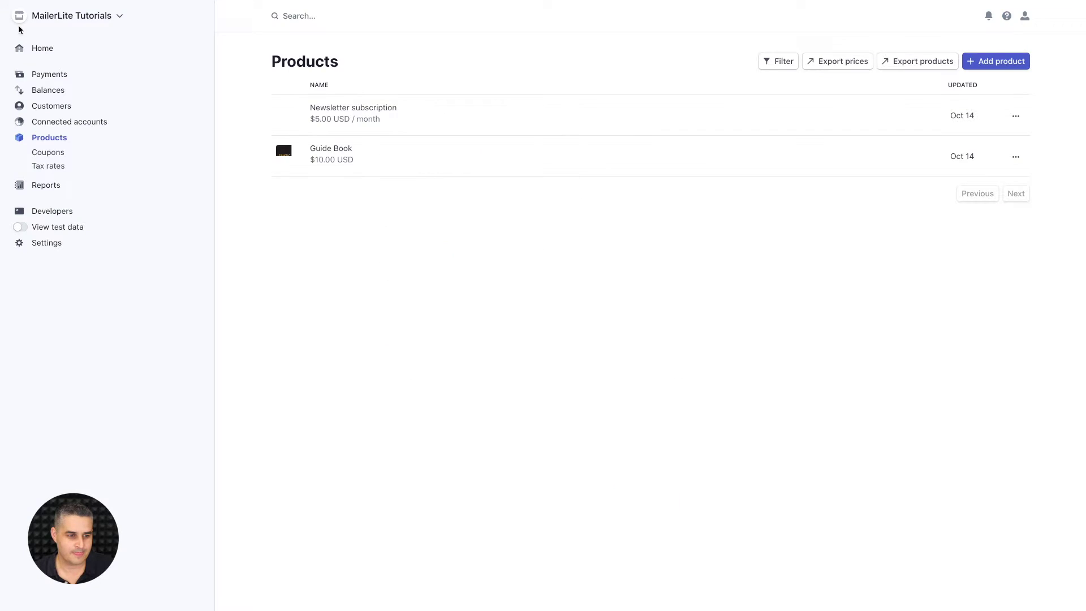
pyautogui.click(43, 242)
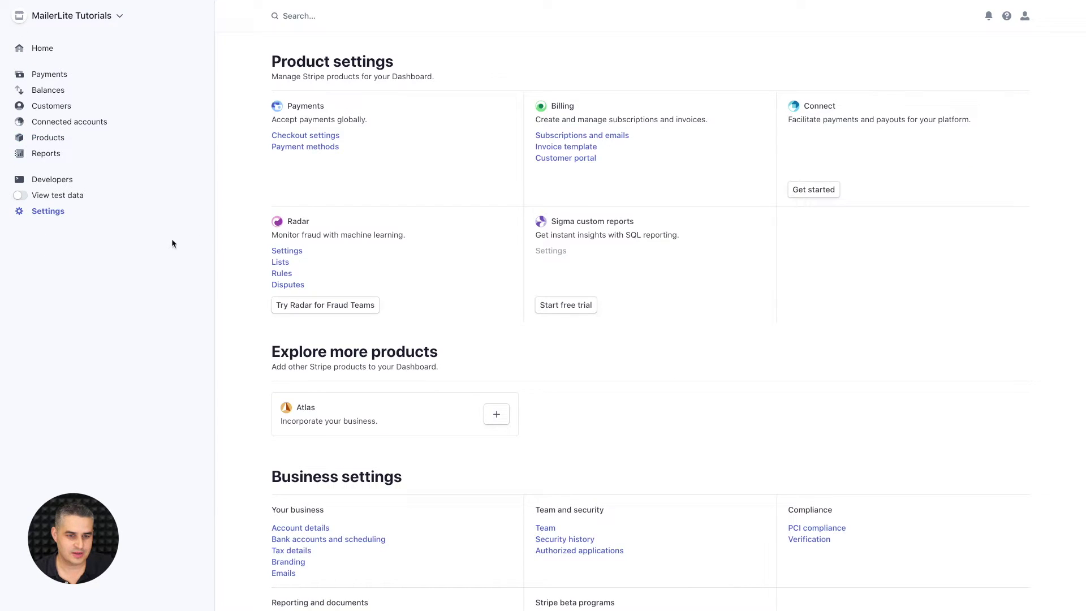
pyautogui.click(328, 148)
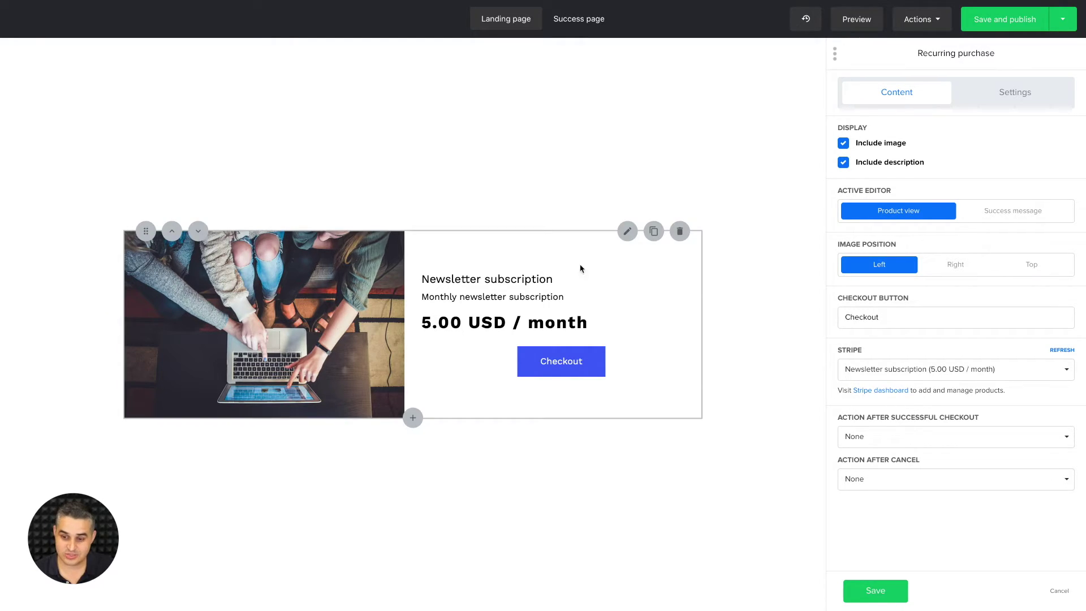
# Step: After successful checkout, add buyers to a newly created 'Paid newsletter' group
pyautogui.click(928, 435)
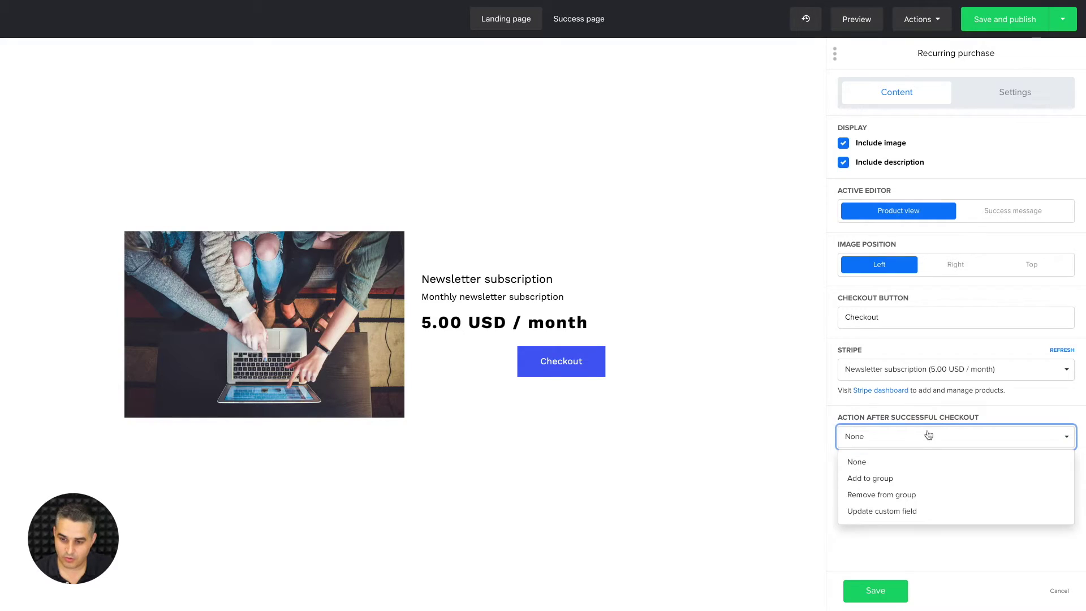
pyautogui.click(879, 479)
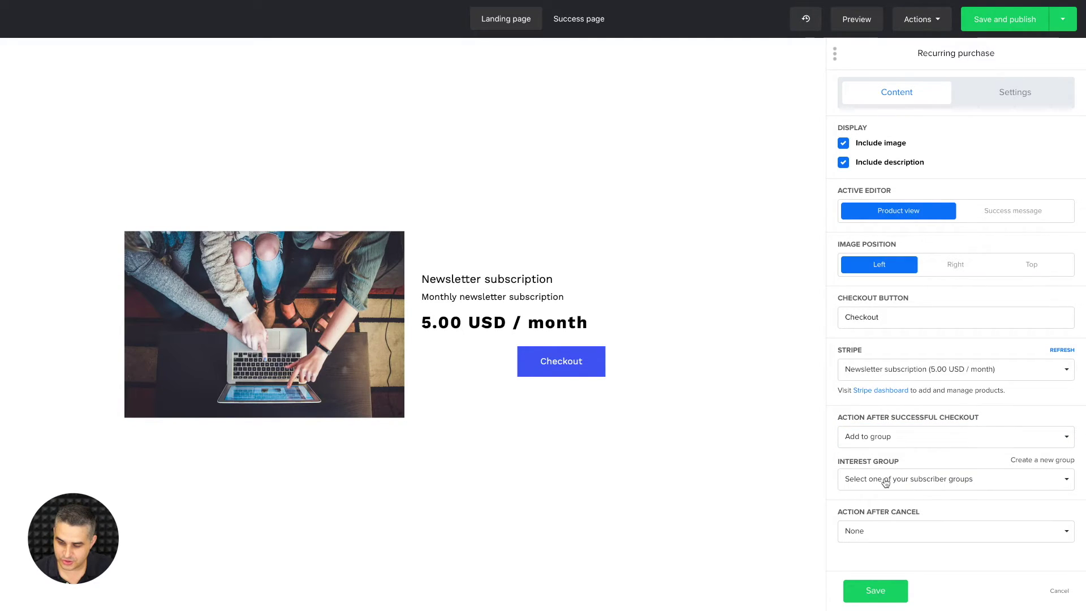
pyautogui.click(886, 482)
pyautogui.scroll(-2, 927, 430)
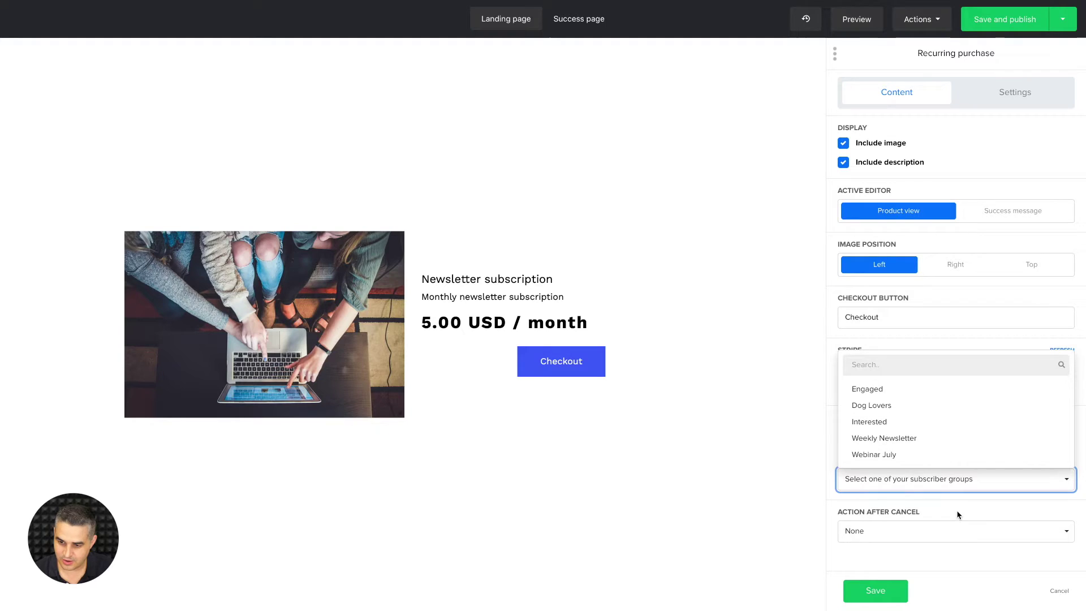
pyautogui.click(972, 510)
pyautogui.click(1049, 461)
pyautogui.click(888, 479)
pyautogui.write('Paid')
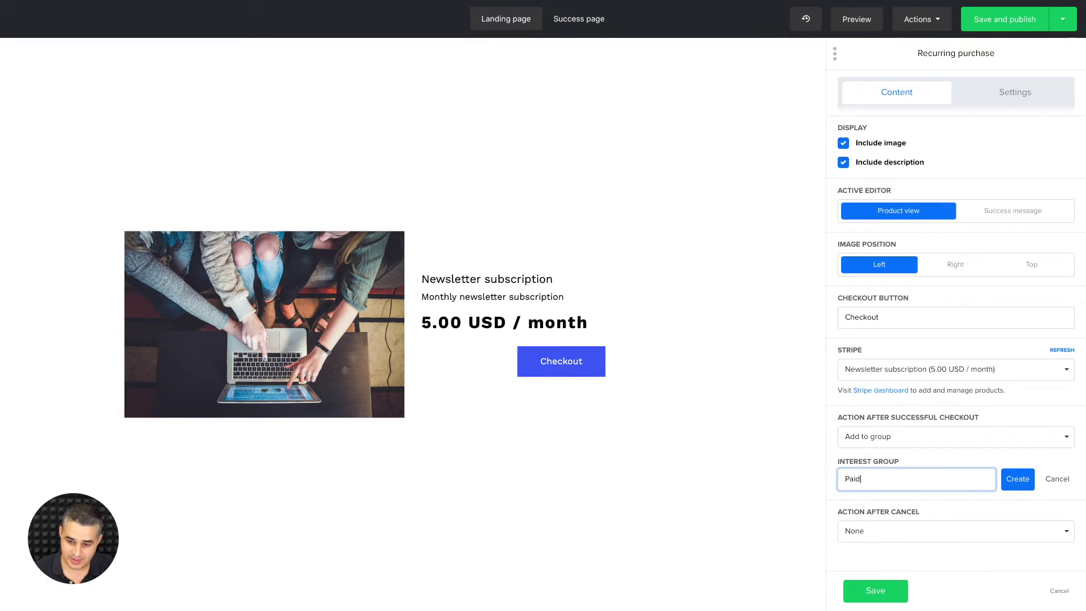
pyautogui.write(' newsletter')
pyautogui.click(1017, 481)
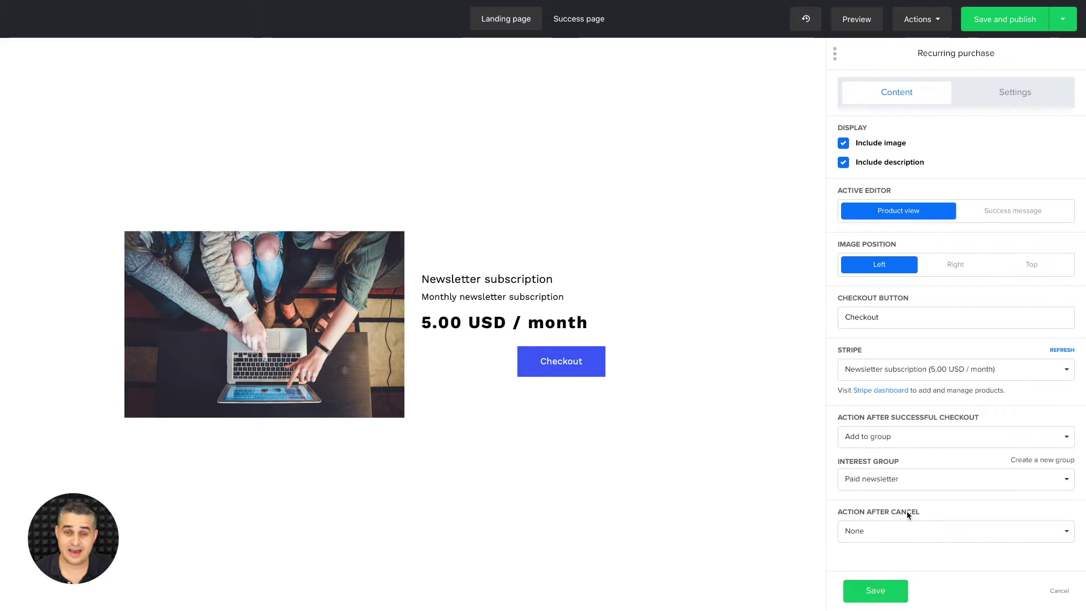
# Step: On cancelled checkout, remove subscribers from the Paid newsletter group, and save the block settings
pyautogui.click(888, 532)
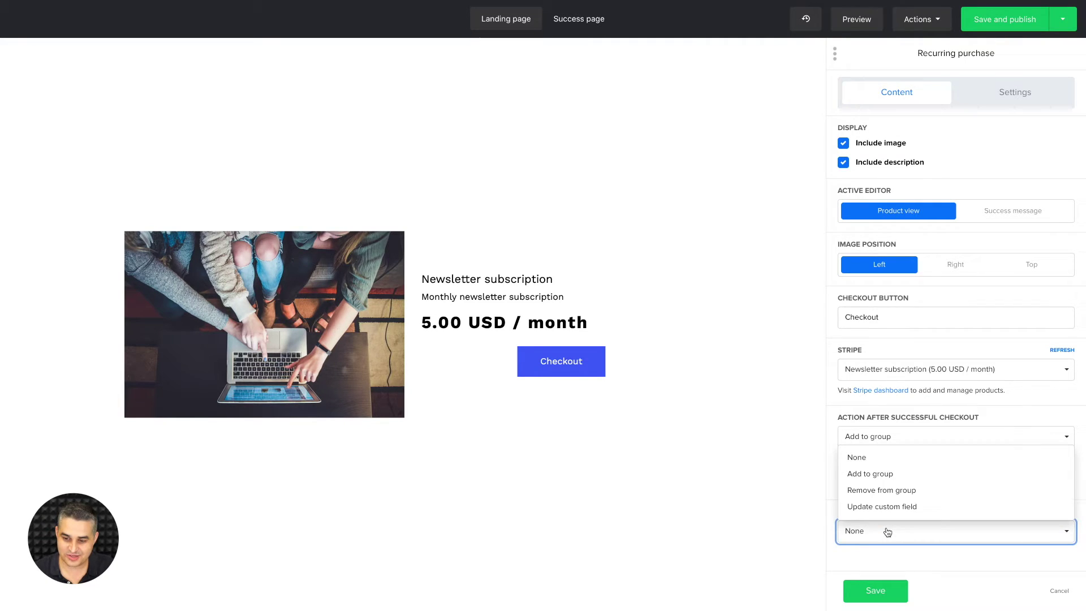
pyautogui.click(883, 490)
pyautogui.scroll(-1, 886, 496)
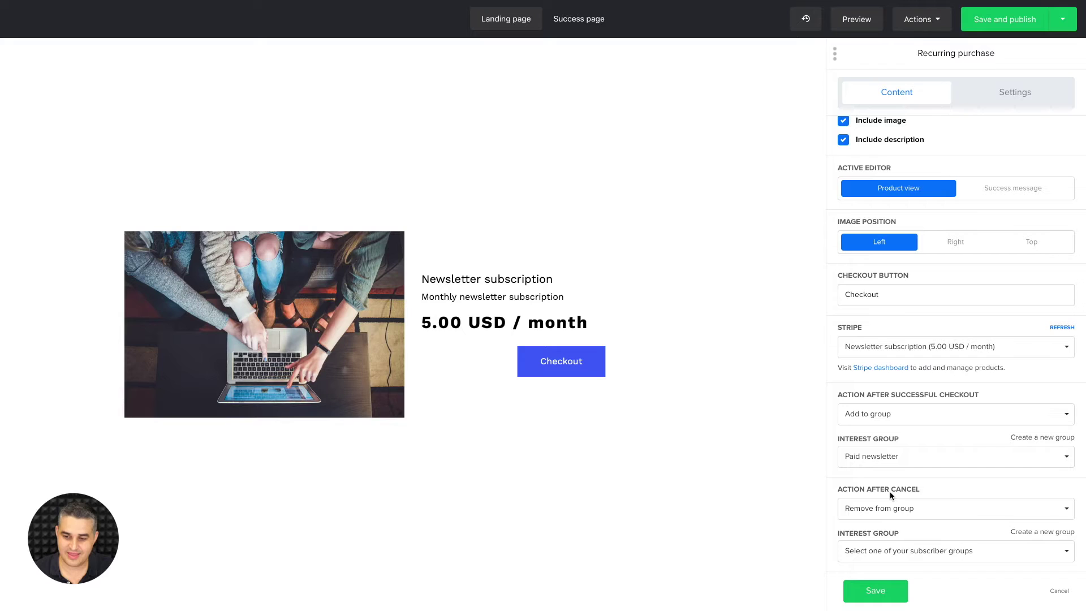
pyautogui.click(920, 550)
pyautogui.click(897, 437)
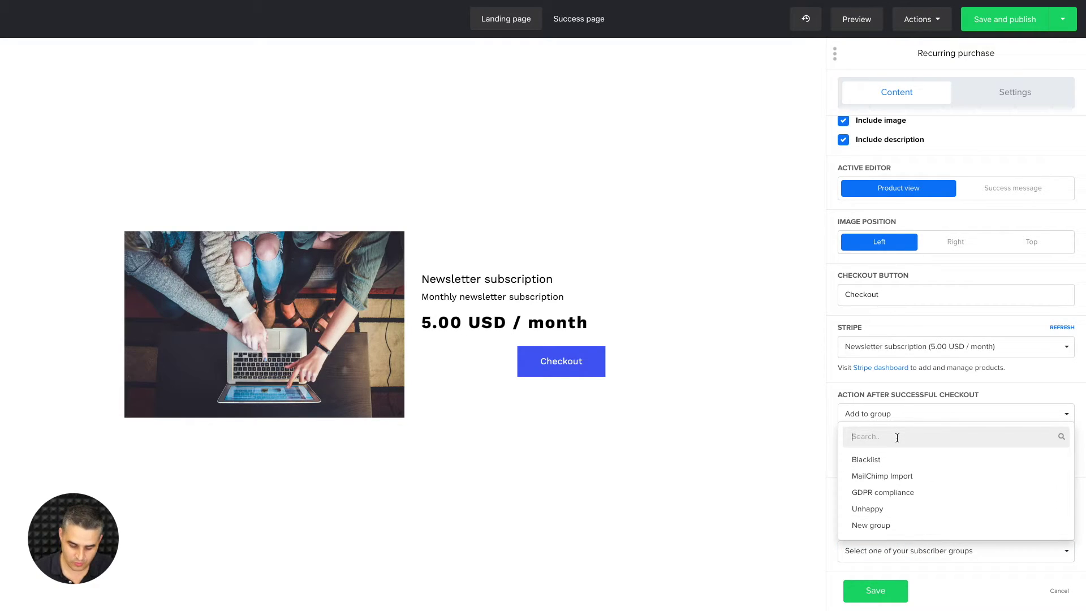
pyautogui.write('paid')
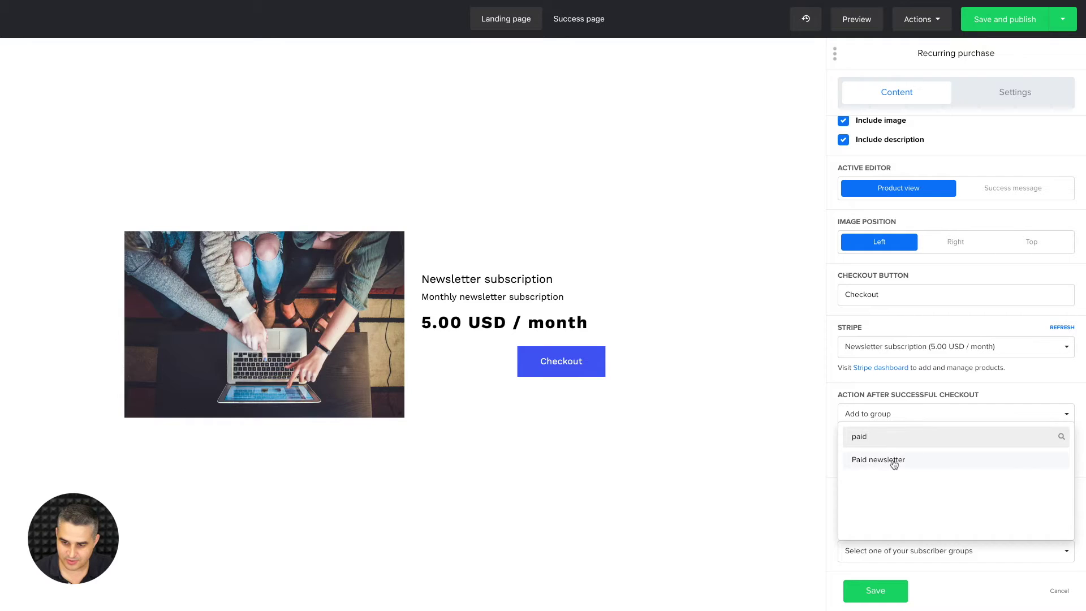
pyautogui.click(892, 459)
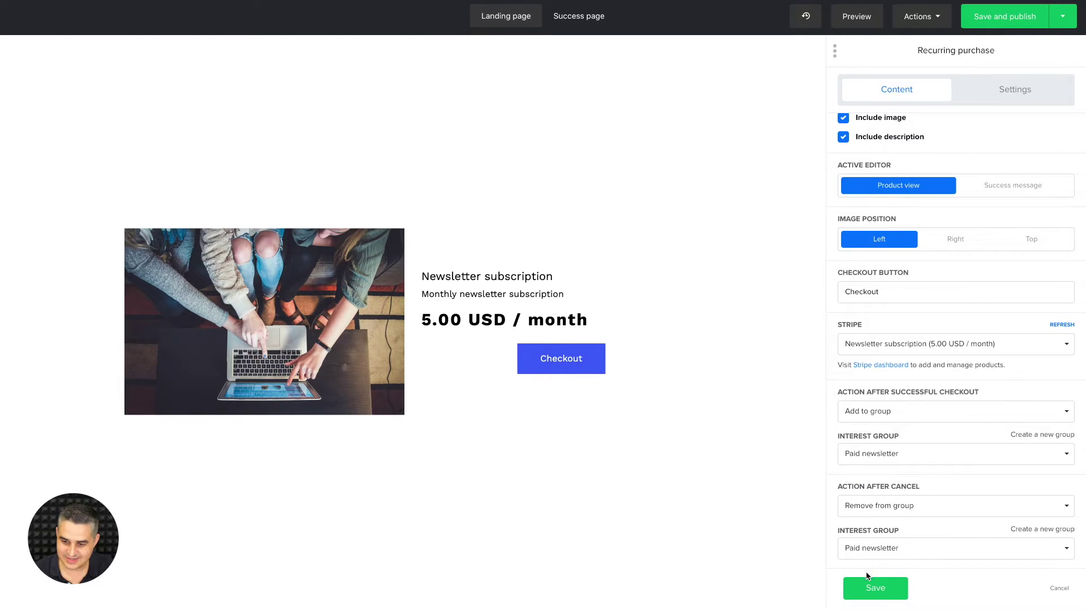
pyautogui.click(869, 586)
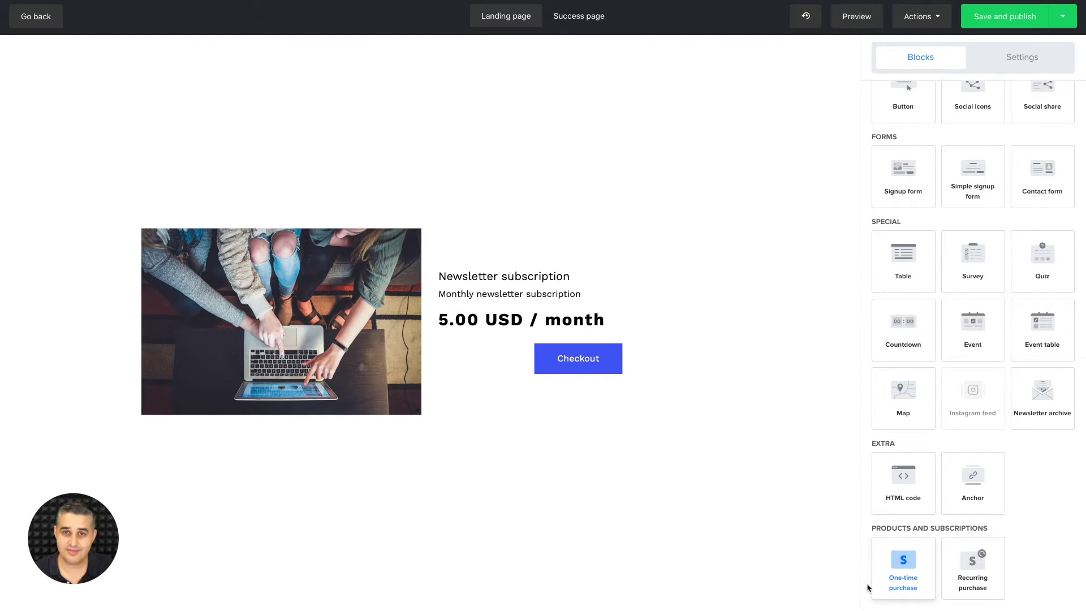
pyautogui.click(443, 327)
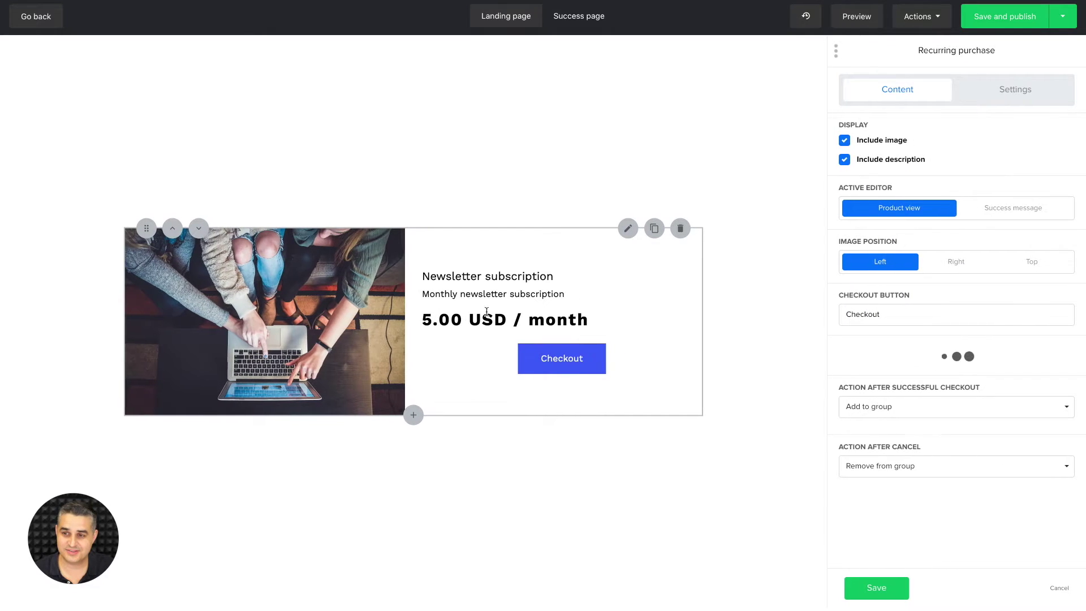
pyautogui.click(1026, 91)
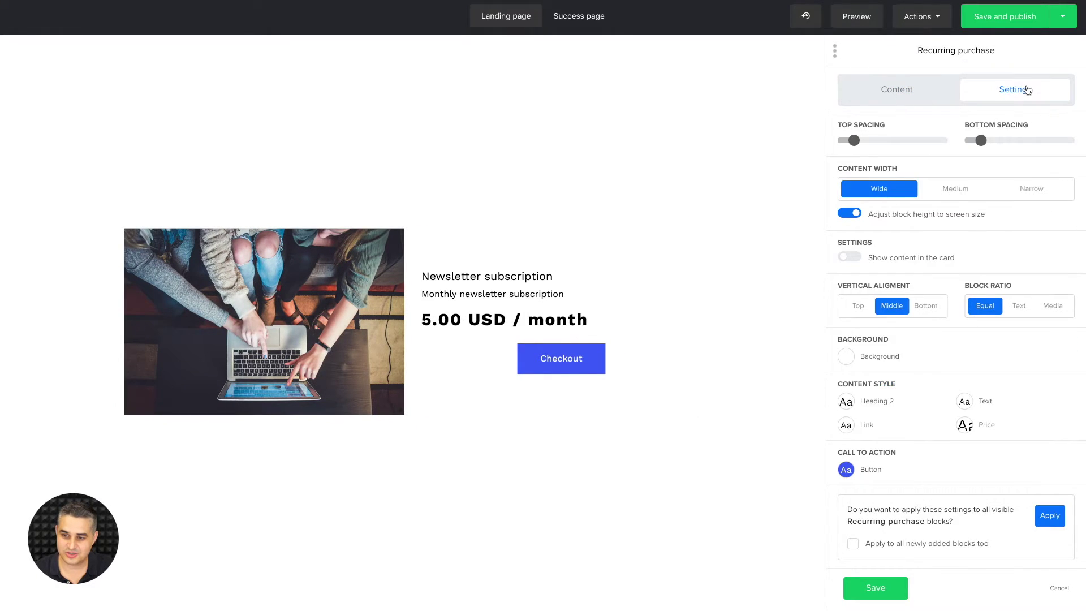
# Step: Left-align the Checkout button, keeping its original colour, and shrink the product image
pyautogui.click(847, 469)
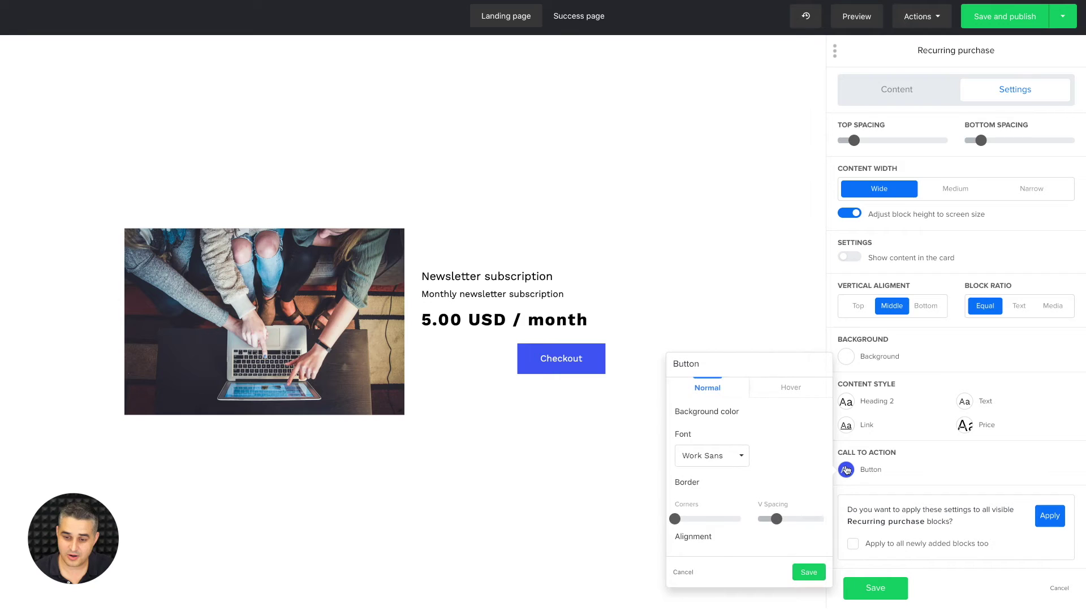
pyautogui.click(686, 434)
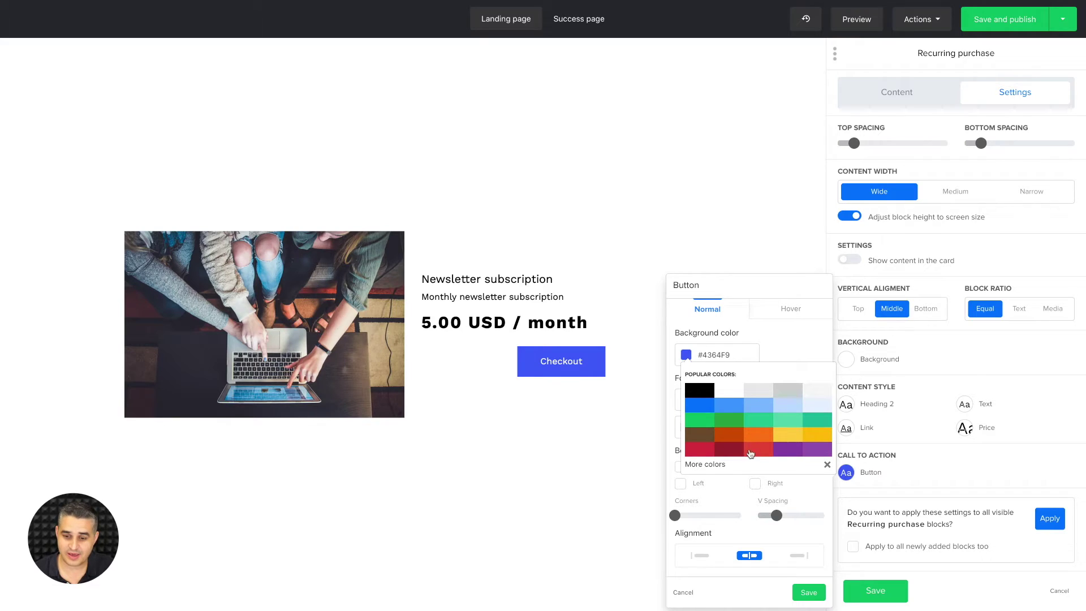
pyautogui.click(728, 492)
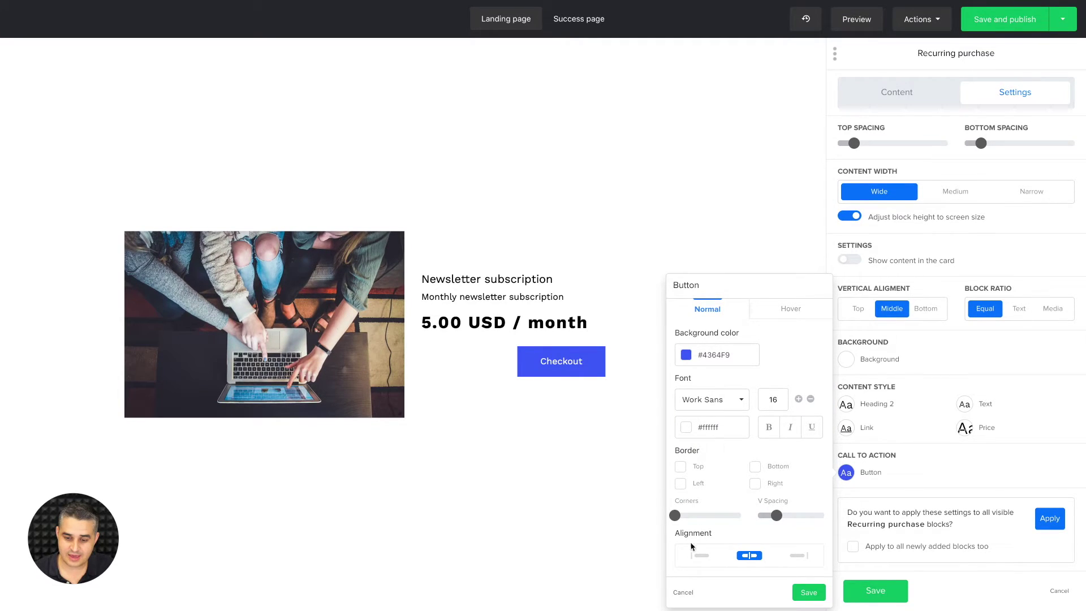
pyautogui.click(705, 561)
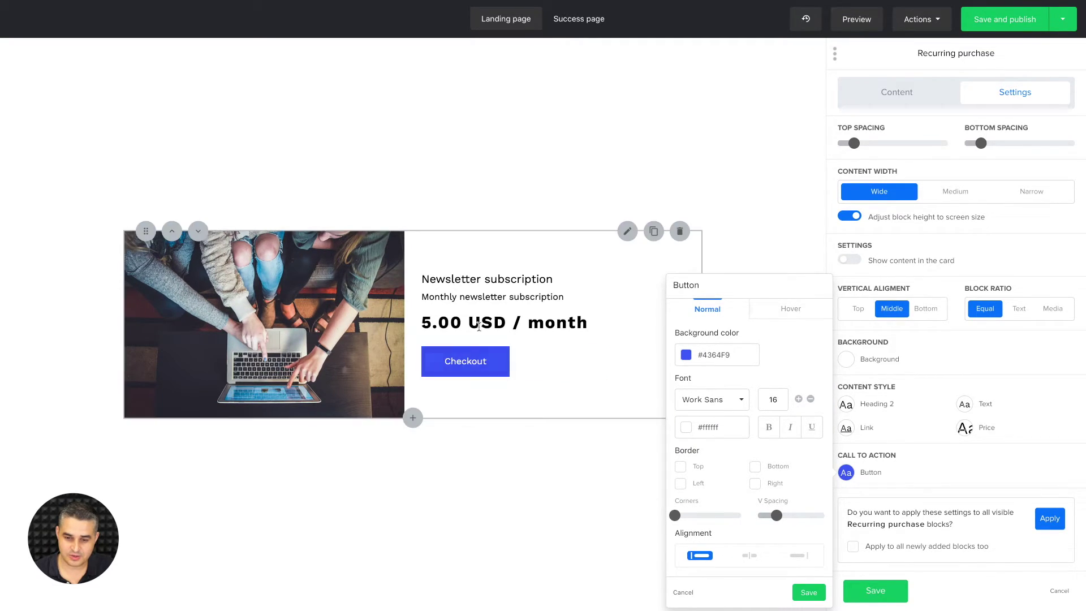
pyautogui.click(823, 599)
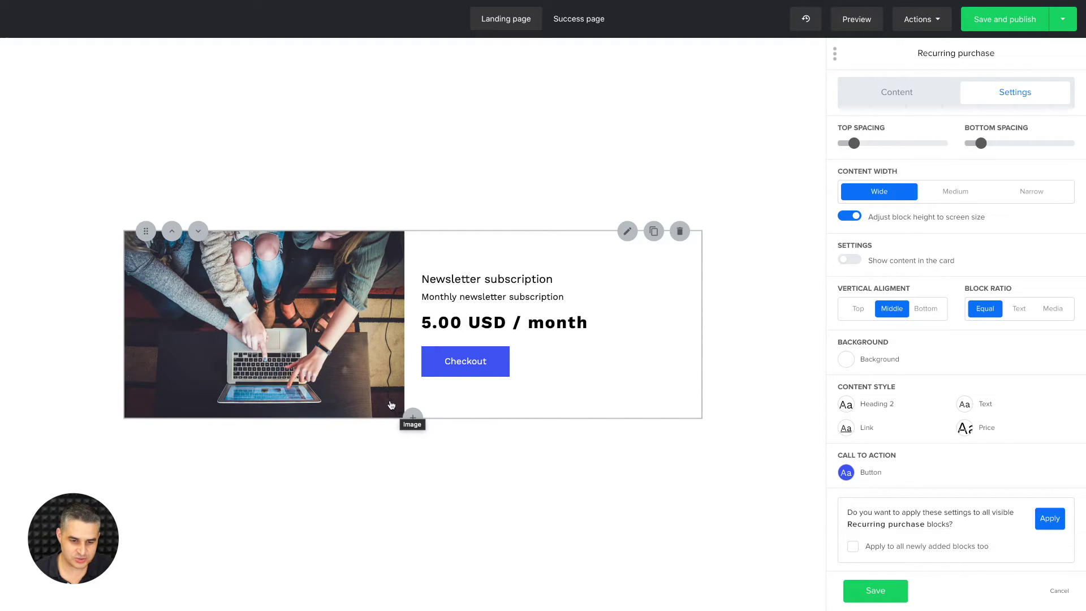
pyautogui.moveTo(399, 413); pyautogui.dragTo(375, 397)
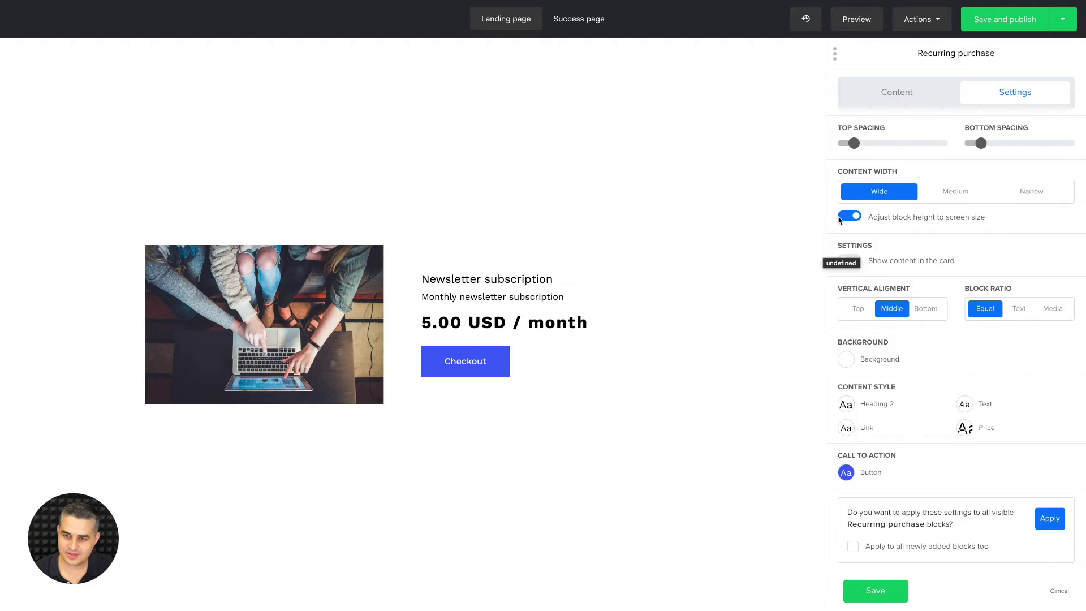
# Step: Display the 'Thank you for your purchase' success message inside a card and save the block
pyautogui.click(910, 106)
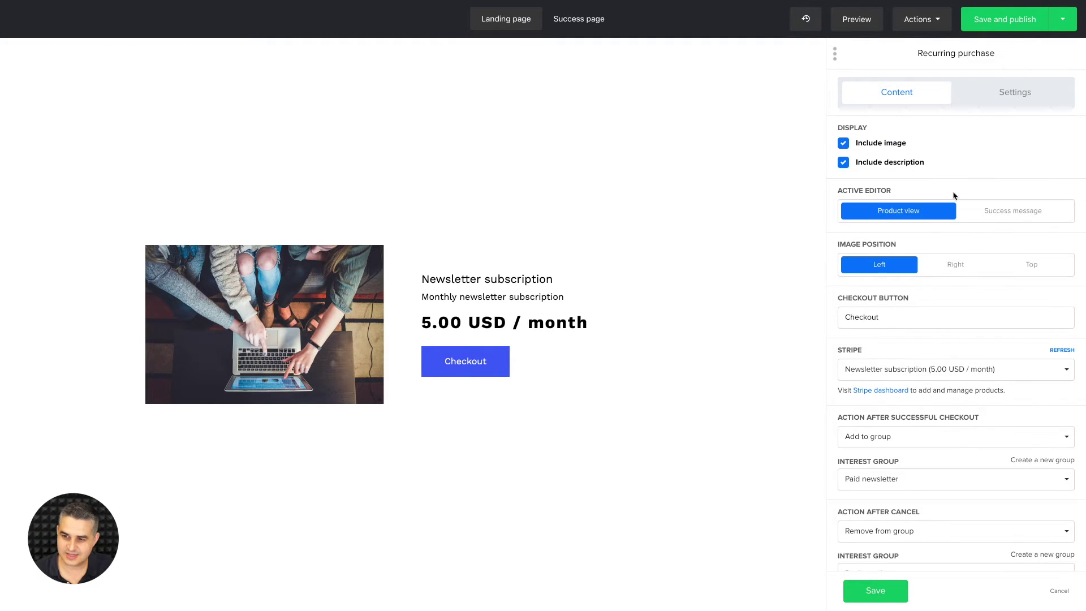
pyautogui.click(1019, 211)
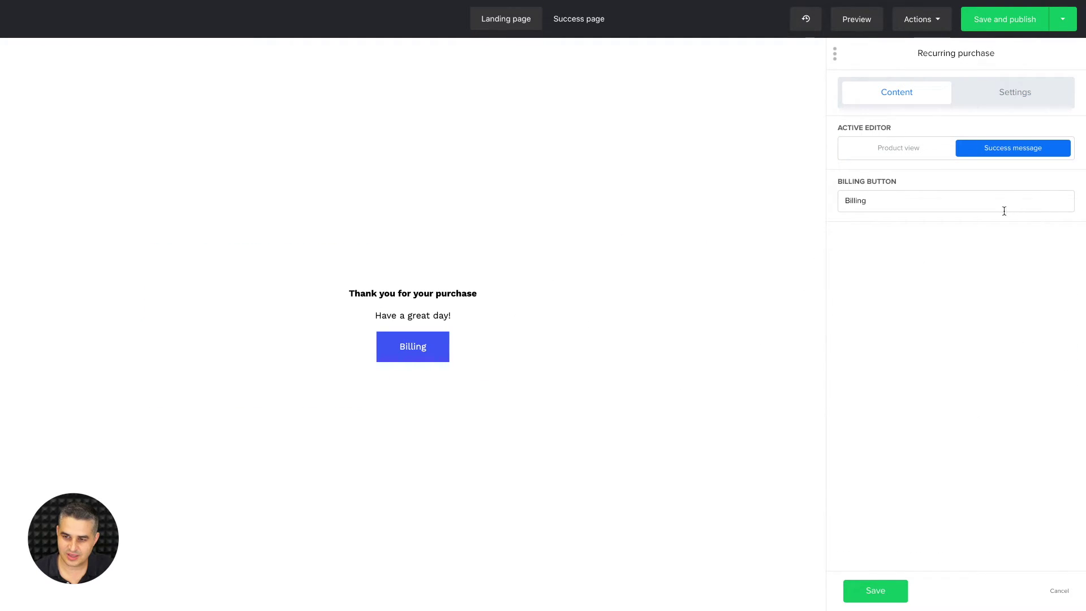
pyautogui.moveTo(460, 295)
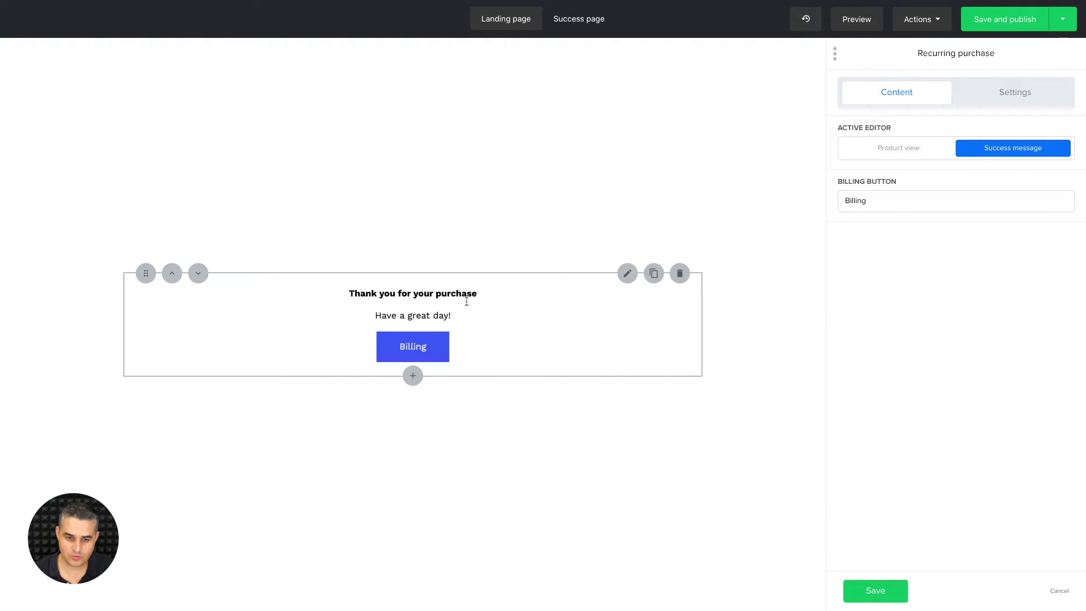
pyautogui.click(1023, 93)
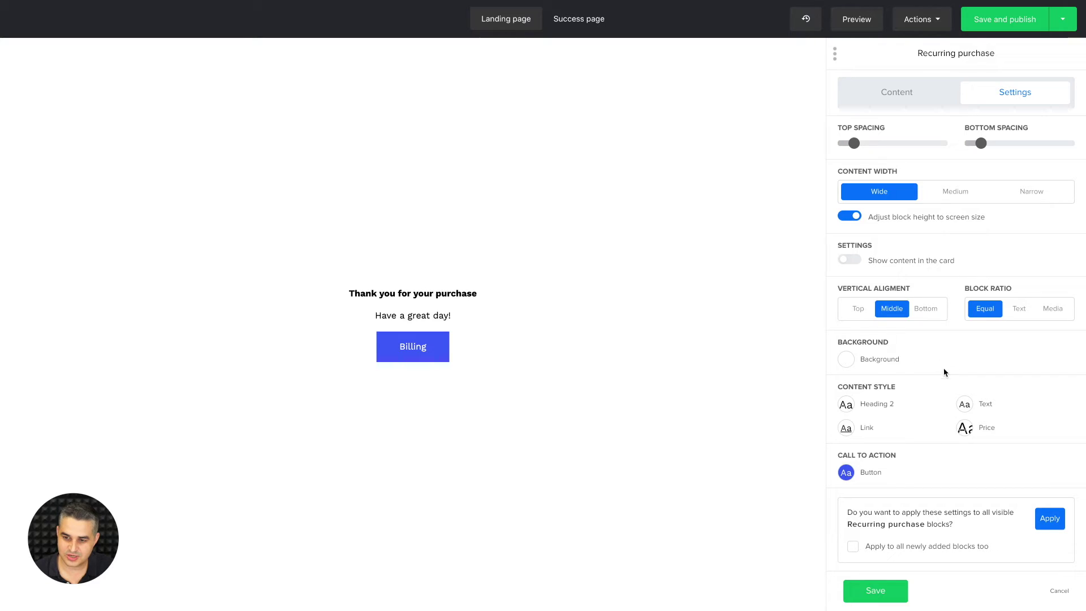
pyautogui.click(850, 260)
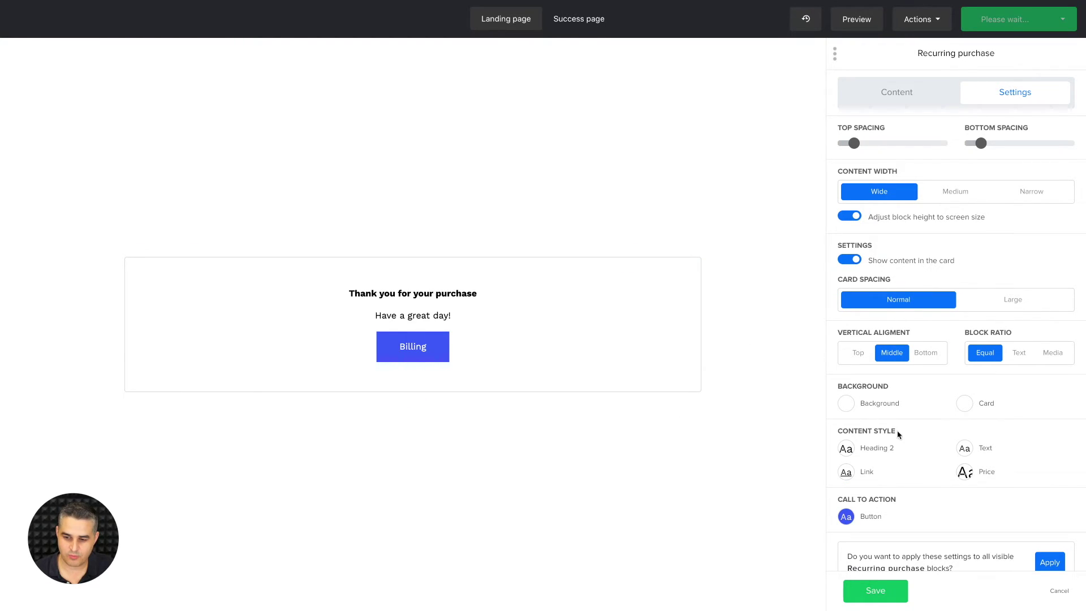
pyautogui.scroll(-1, 945, 473)
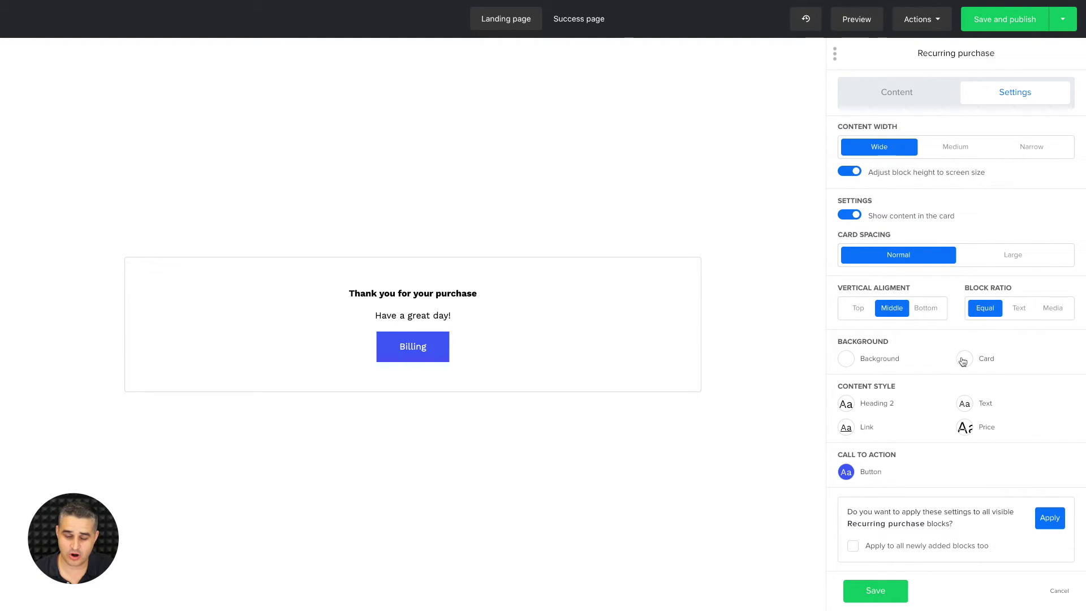
pyautogui.scroll(1, 945, 363)
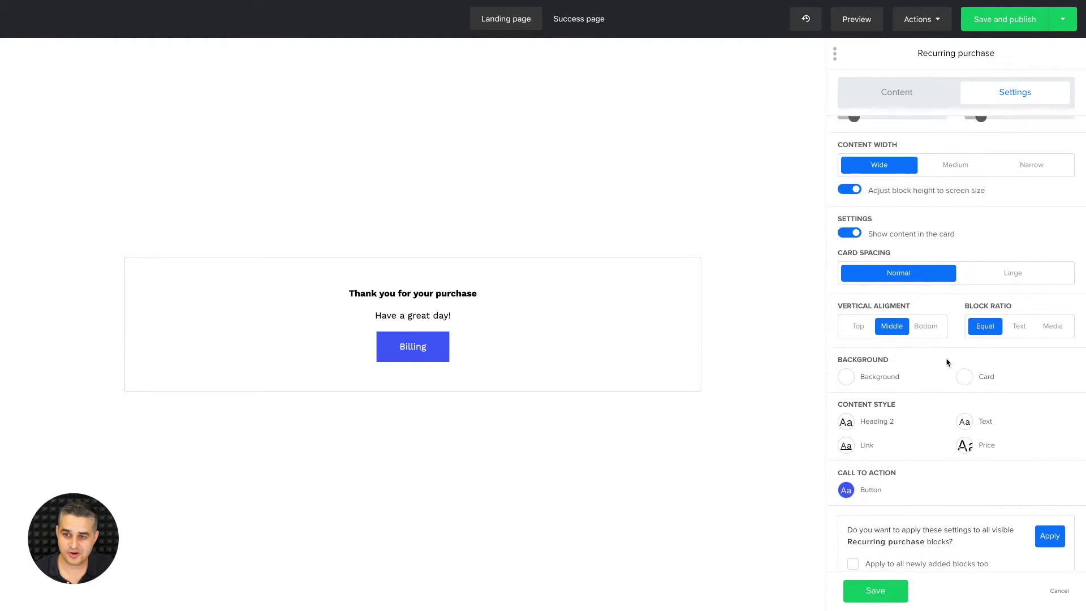
pyautogui.click(886, 93)
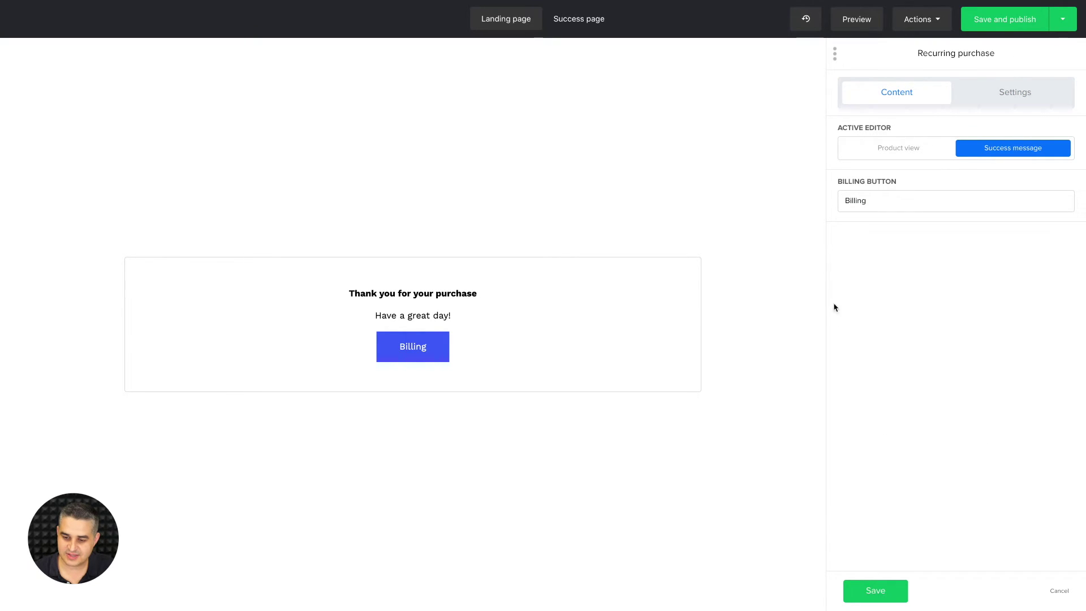
pyautogui.click(871, 589)
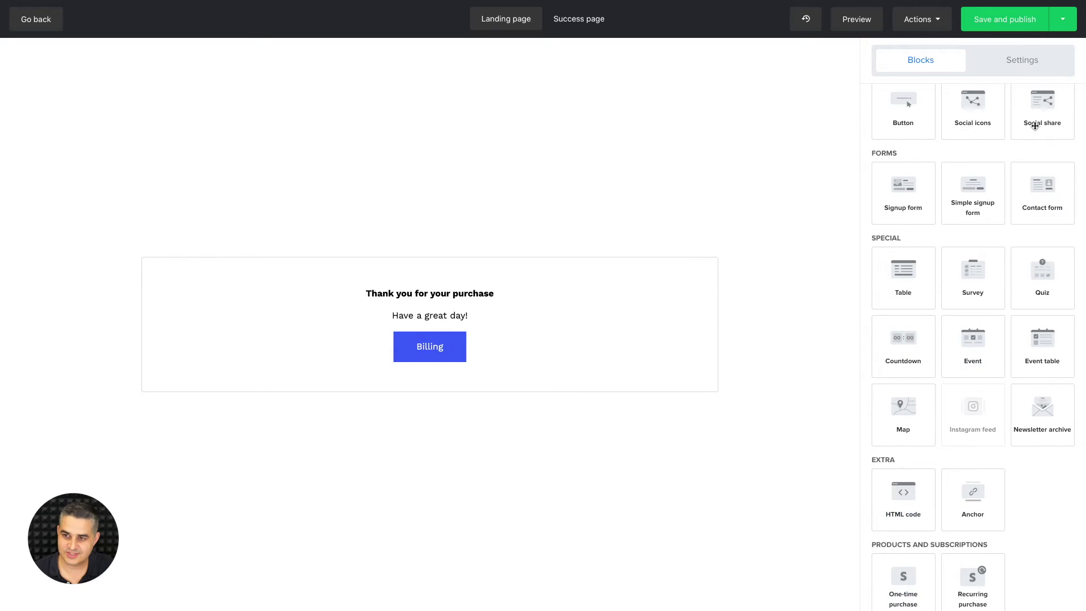
pyautogui.click(1004, 19)
pyautogui.tripleClick(342, 159)
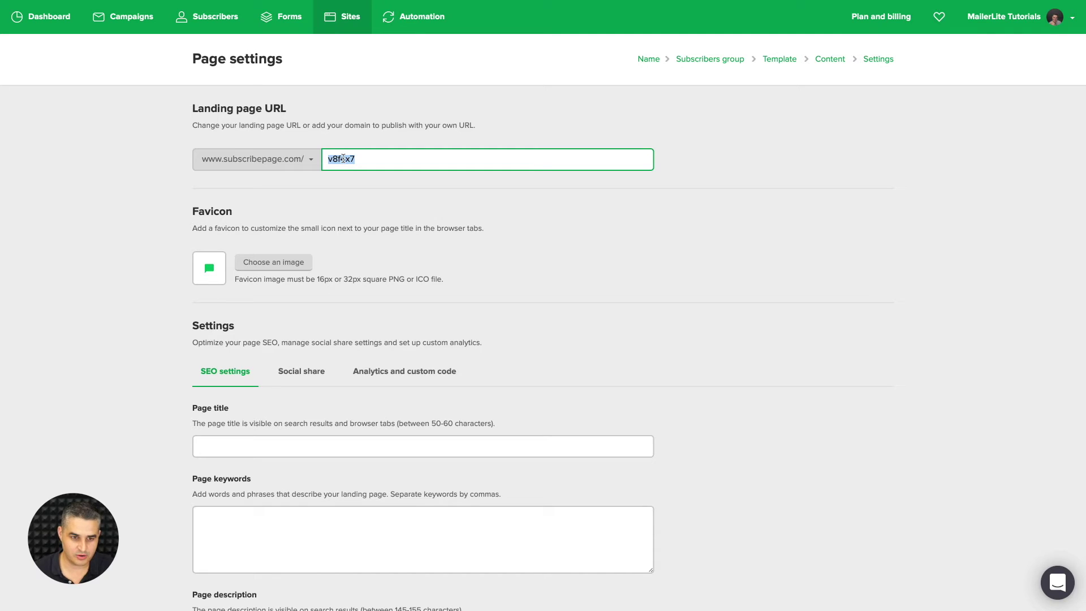
pyautogui.click(266, 160)
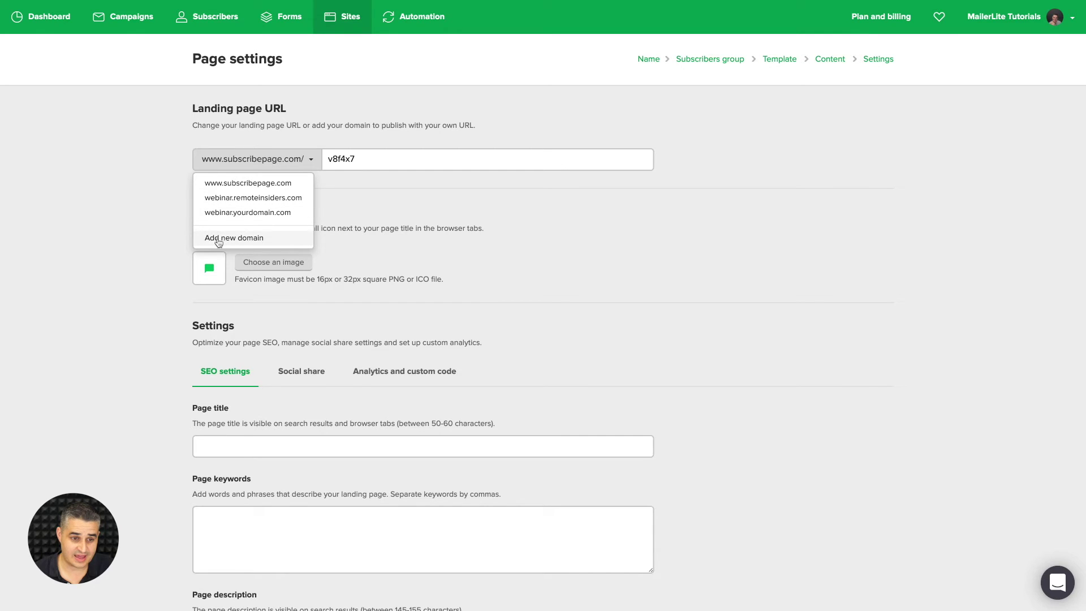
pyautogui.click(430, 212)
pyautogui.doubleClick(341, 159)
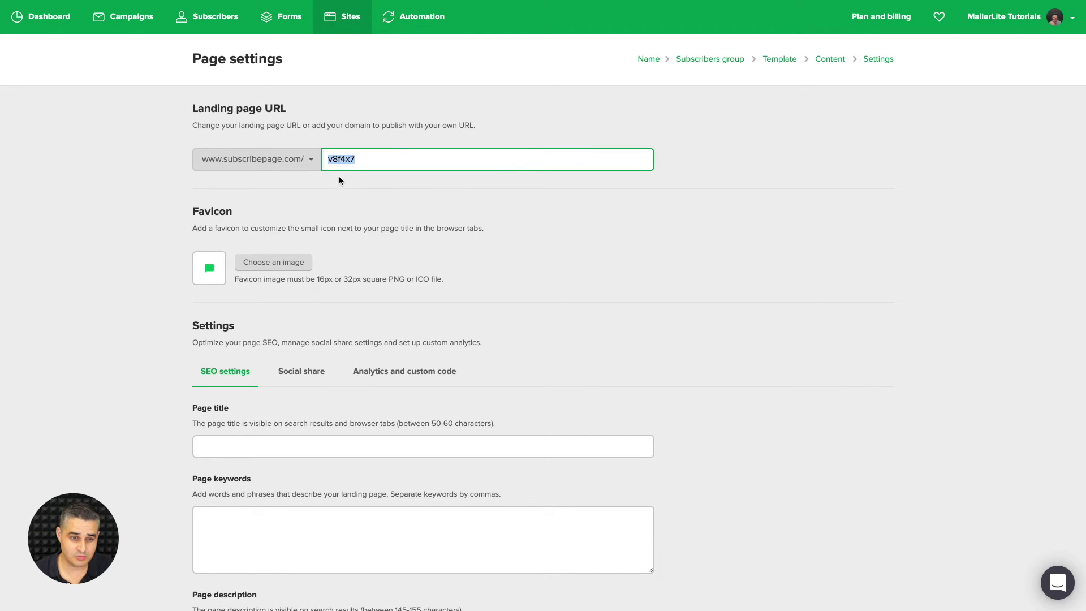
pyautogui.write('newsletter')
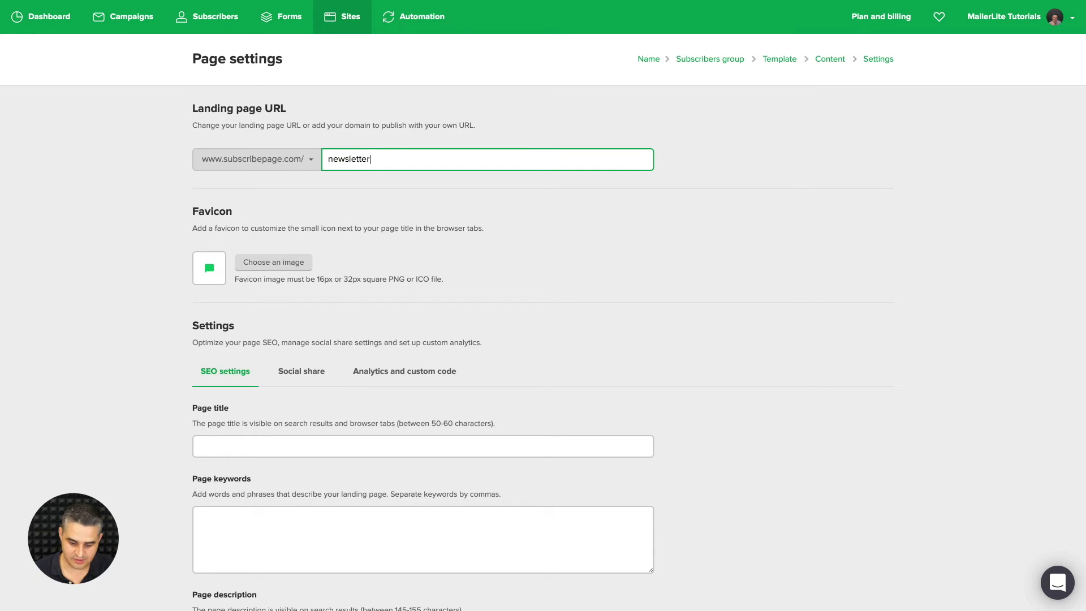
pyautogui.write('paid')
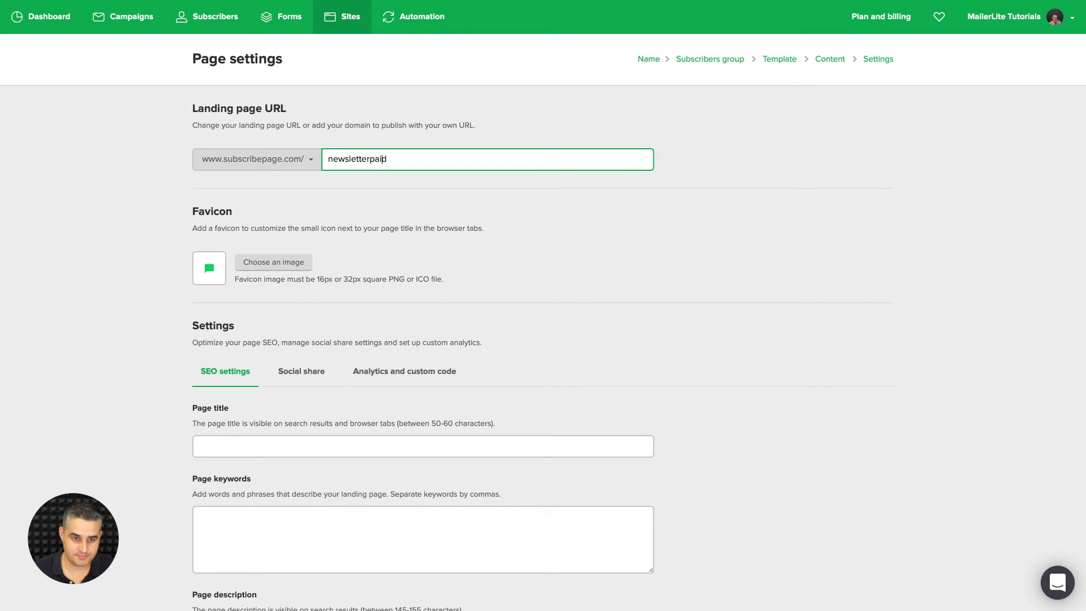
pyautogui.click(370, 159)
pyautogui.write('-')
pyautogui.click(434, 277)
pyautogui.scroll(-4, 435, 280)
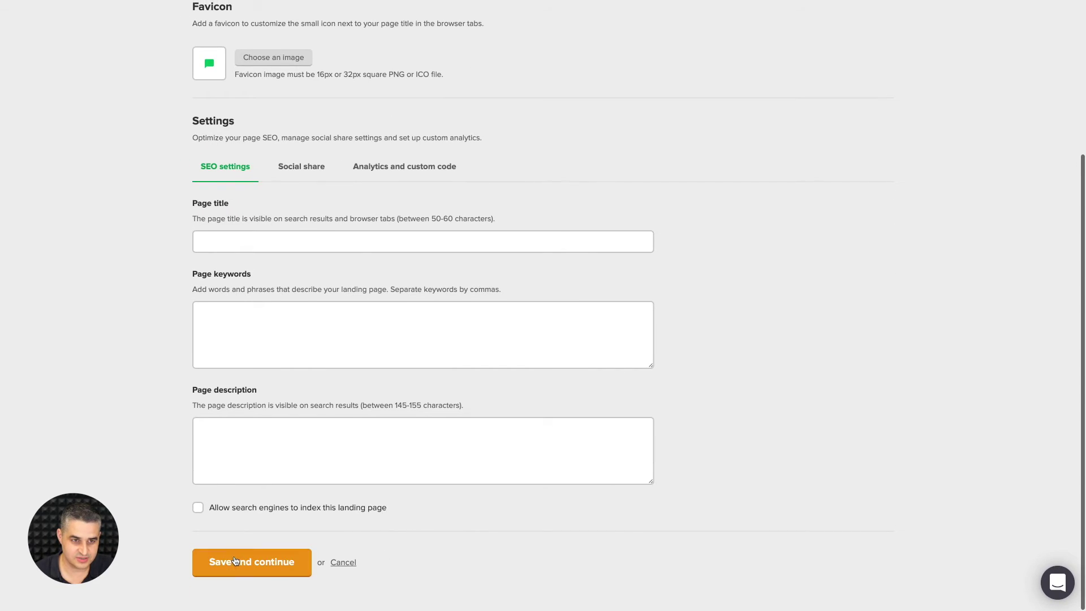
pyautogui.click(235, 562)
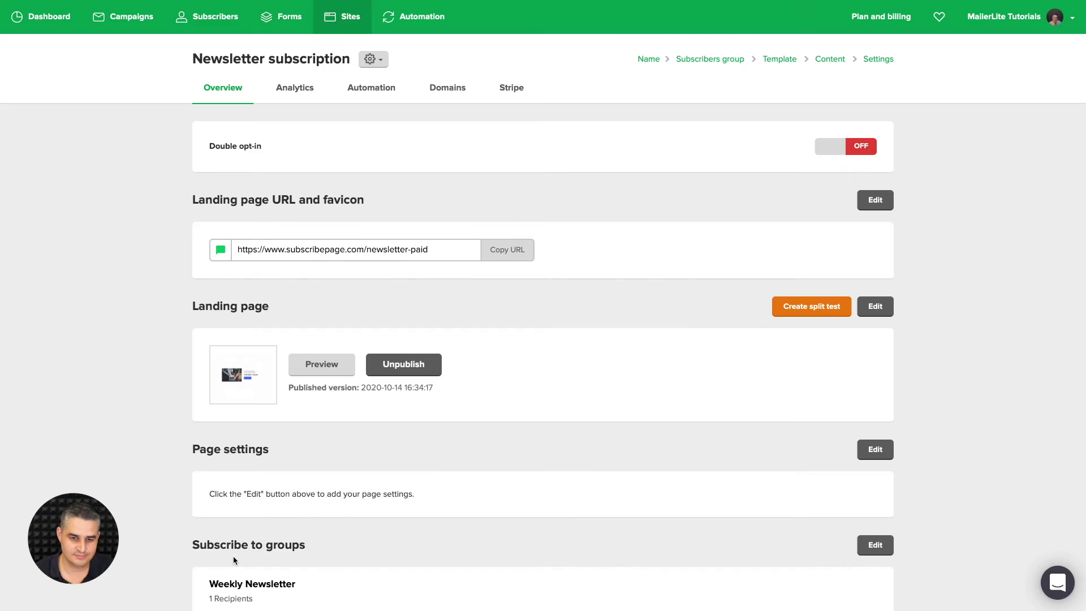
# Step: Load the copied subscribepage.com/newsletter-paid URL in a new tab and check the live 5.00 USD/month card
pyautogui.click(509, 254)
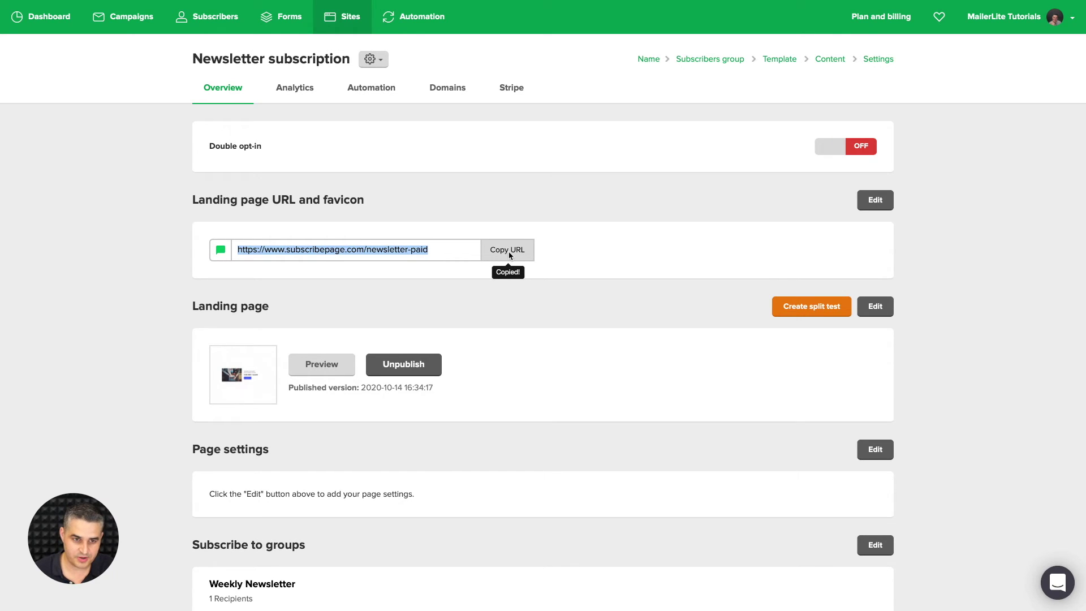
pyautogui.press('super+t')
pyautogui.press('super+v')
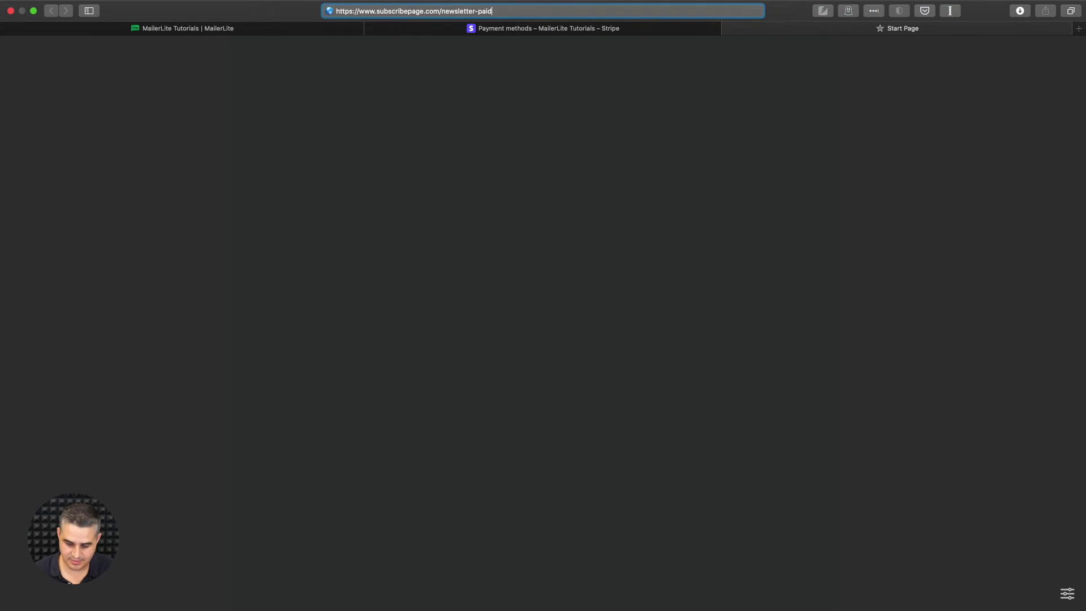
pyautogui.press('Return')
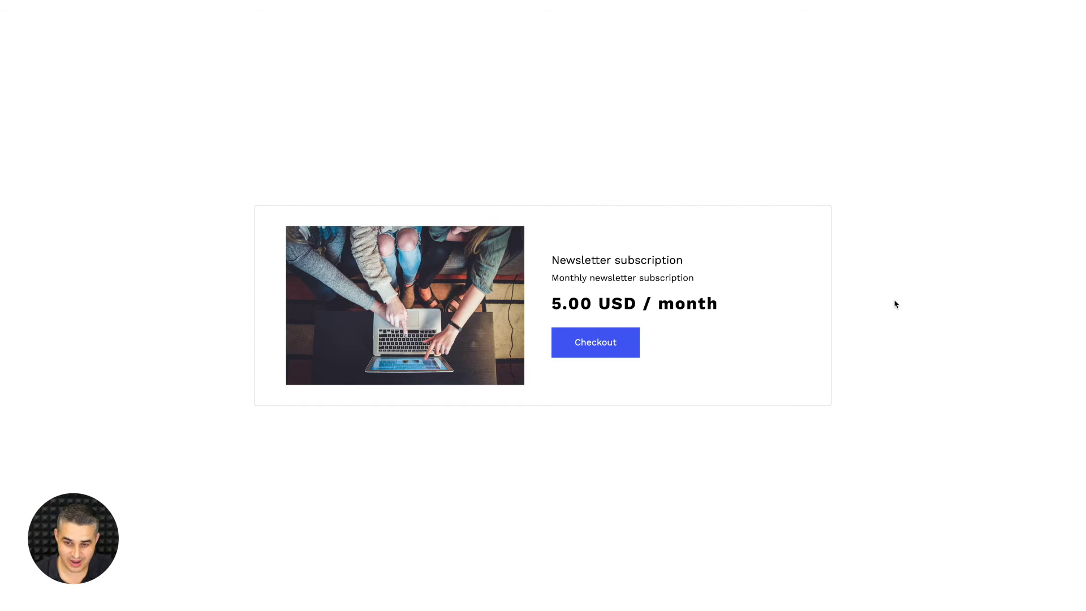
pyautogui.scroll(-15, 896, 304)
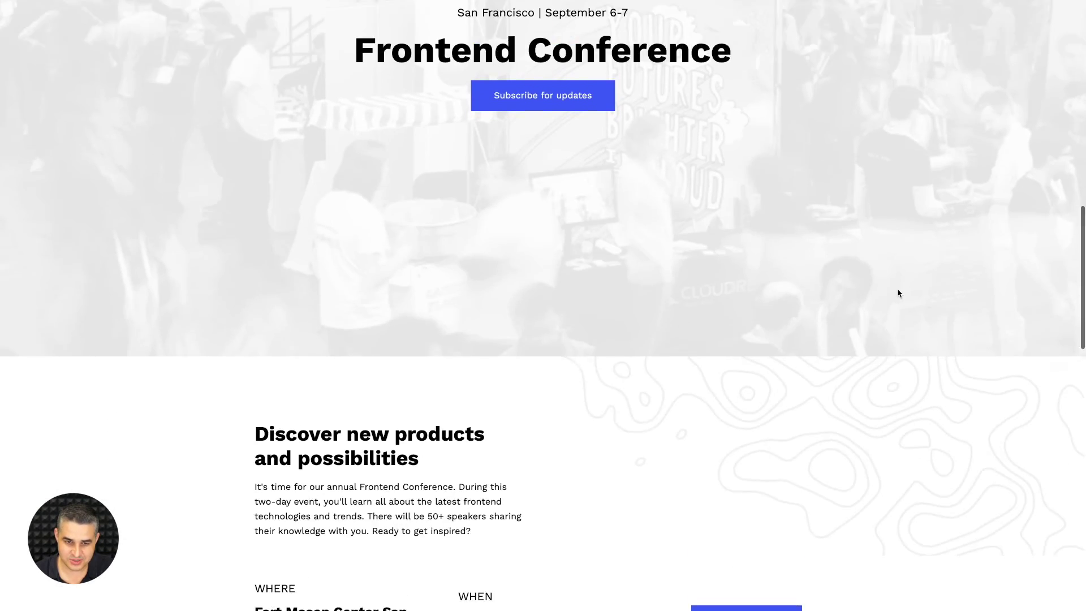
pyautogui.scroll(15, 899, 293)
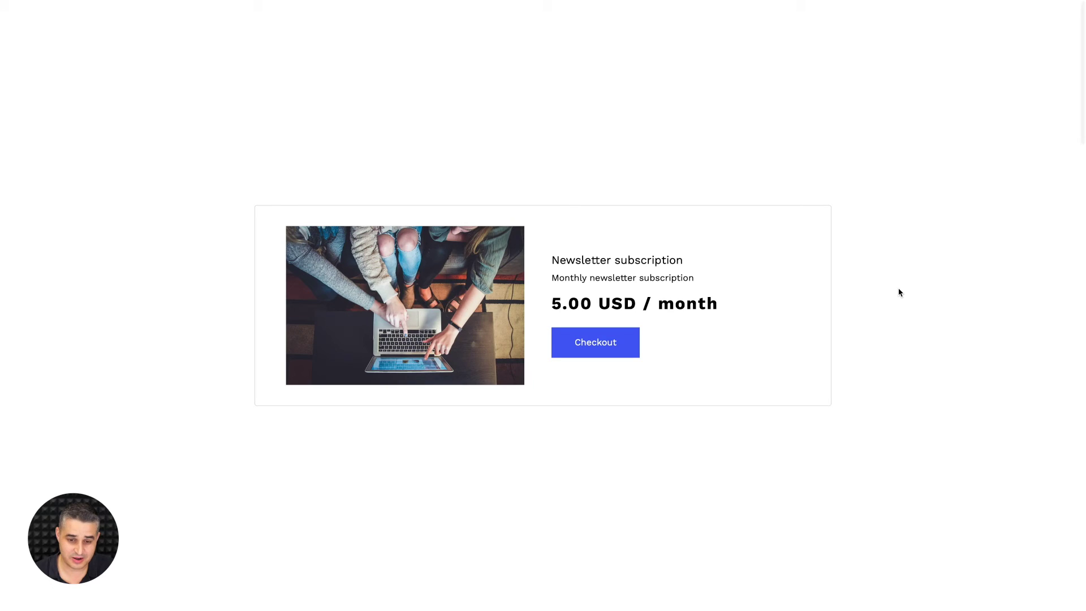
# Step: Start checkout from the live page's Newsletter subscription card to reach the Stripe payment form
pyautogui.click(594, 345)
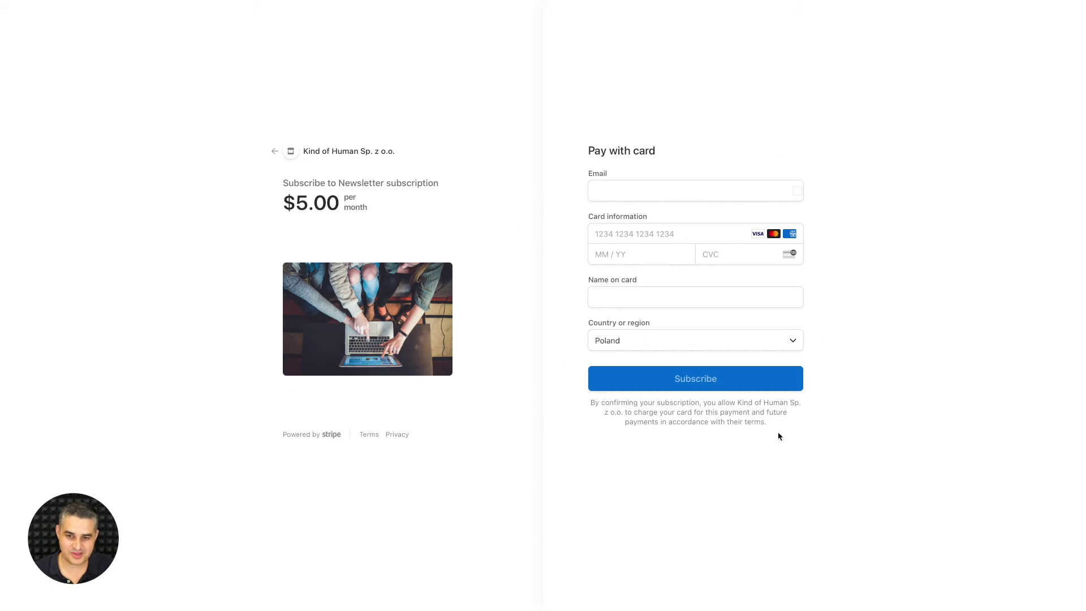